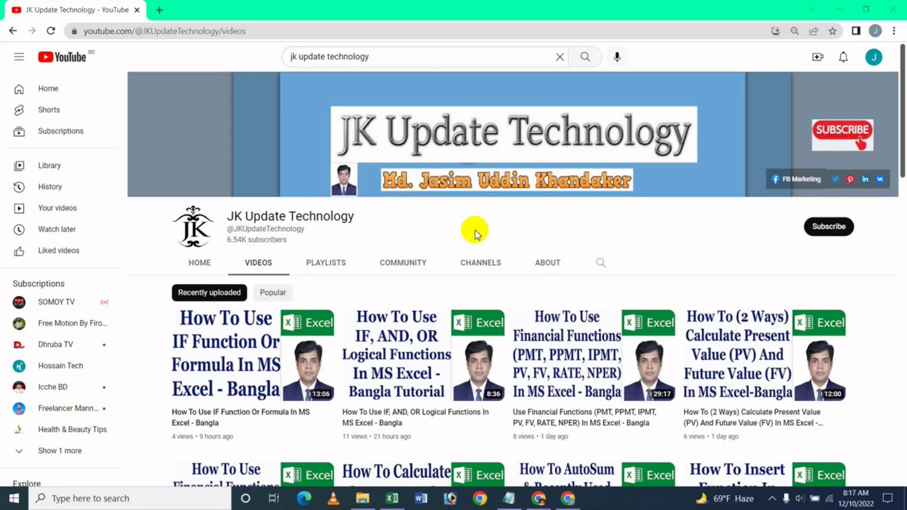
Switch to the blank Excel workbook and enter the headers name in C4 and age in D4.
{"action": "left_click", "coordinate": [392, 499]}
{"action": "left_click", "coordinate": [277, 281]}
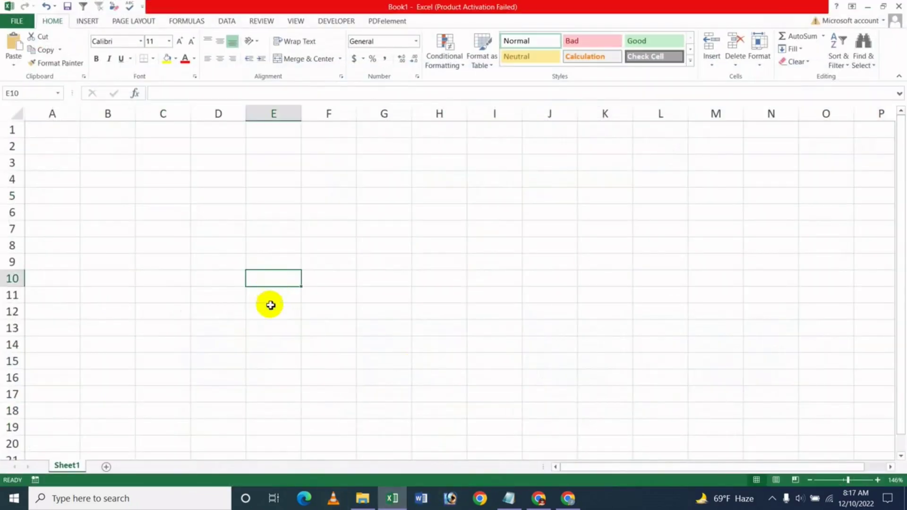
{"action": "left_click", "coordinate": [194, 241]}
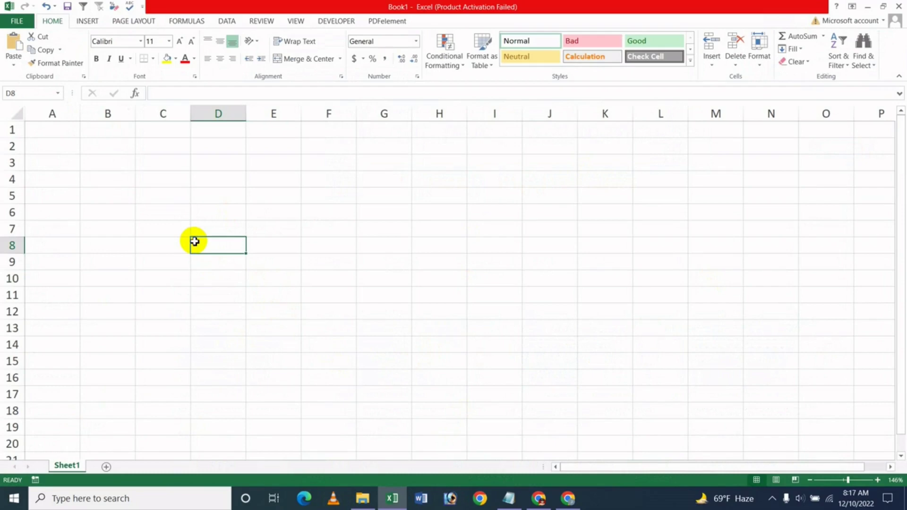
{"action": "left_click", "coordinate": [187, 197]}
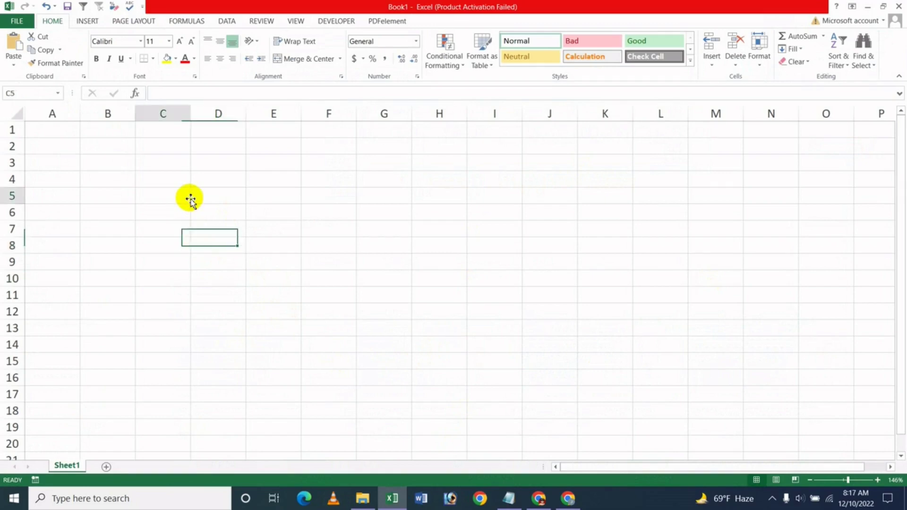
{"action": "key", "text": "Up"}
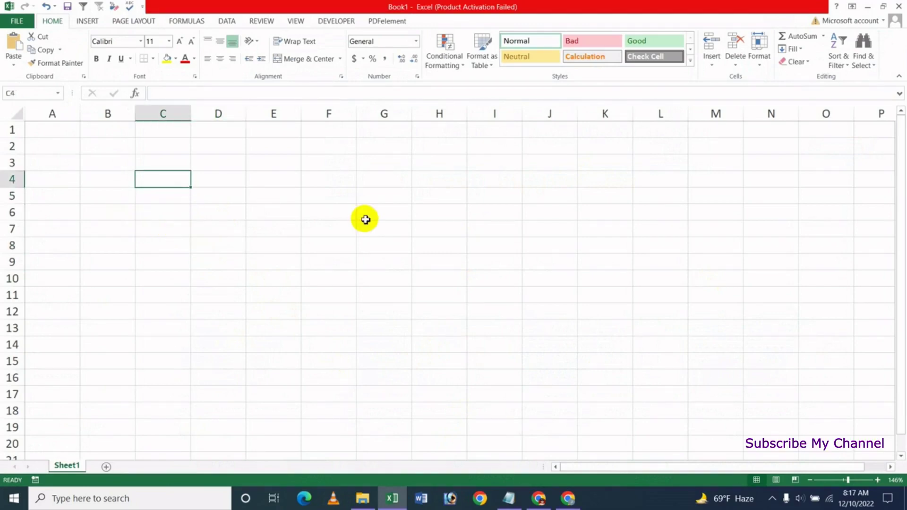
{"action": "key", "text": "Down"}
{"action": "key", "text": "Up"}
{"action": "type", "text": "name"}
{"action": "key", "text": "Tab"}
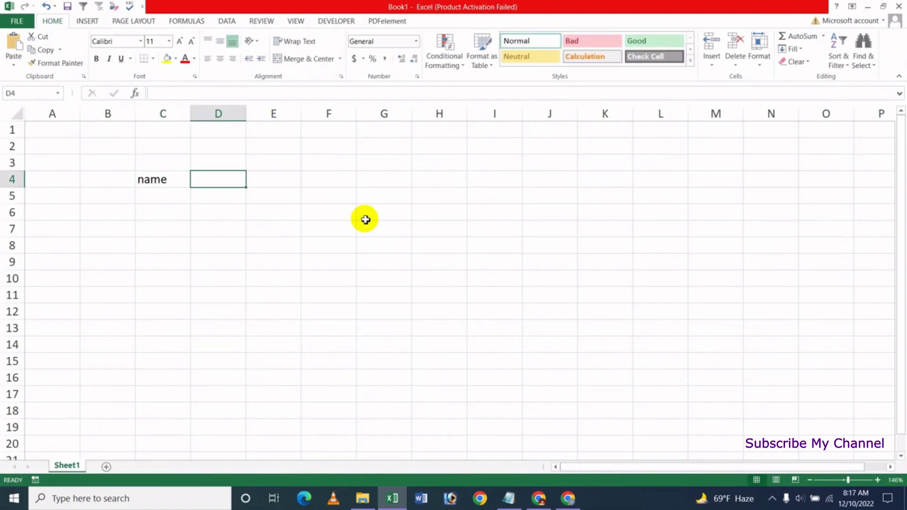
{"action": "type", "text": "age"}
{"action": "key", "text": "Return"}
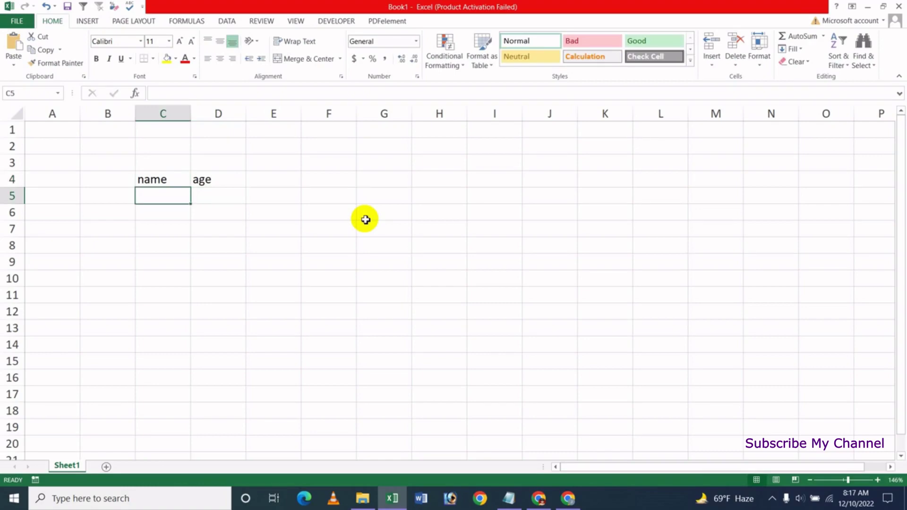
Fill the name column in C5:C9 with five people's first names.
{"action": "type", "text": "jasm"}
{"action": "key", "text": "BackSpace"}
{"action": "key", "text": "BackSpace"}
{"action": "key", "text": "BackSpace"}
{"action": "type", "text": "asi"}
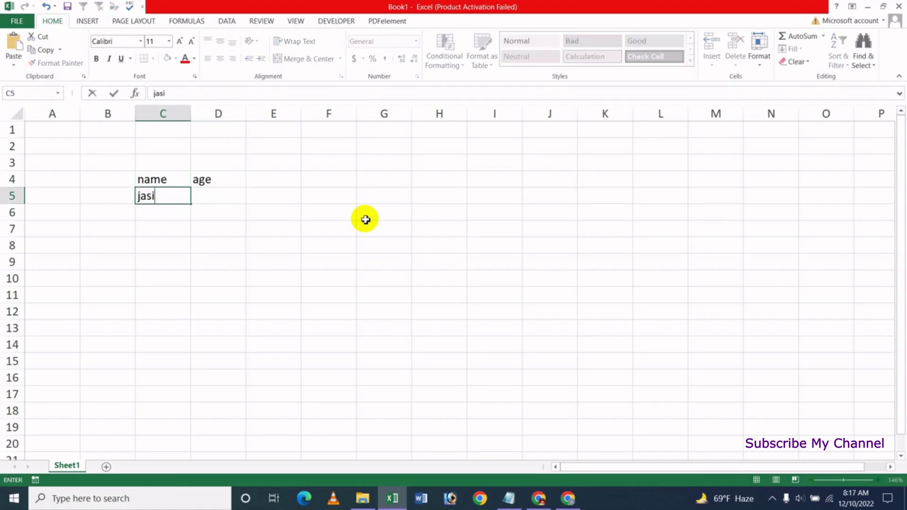
{"action": "type", "text": "m"}
{"action": "key", "text": "Return"}
{"action": "type", "text": "manna"}
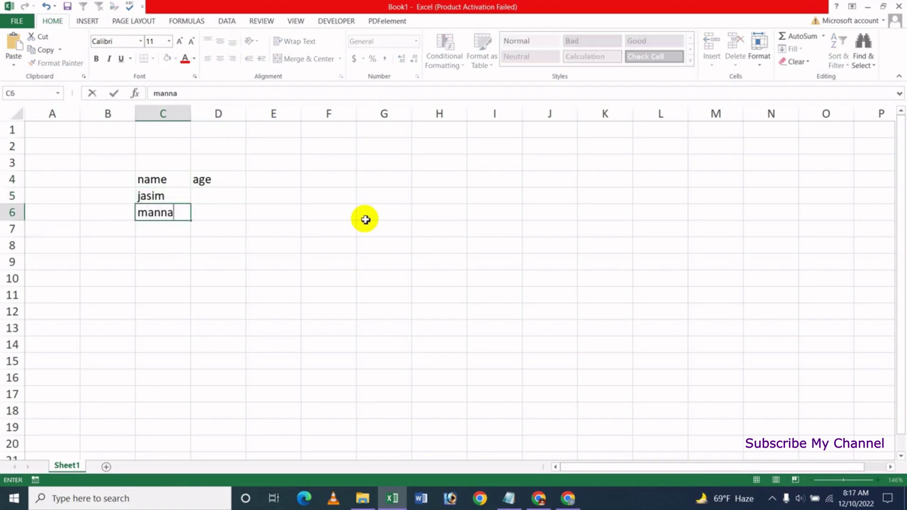
{"action": "key", "text": "Return"}
{"action": "type", "text": "karim"}
{"action": "key", "text": "Return"}
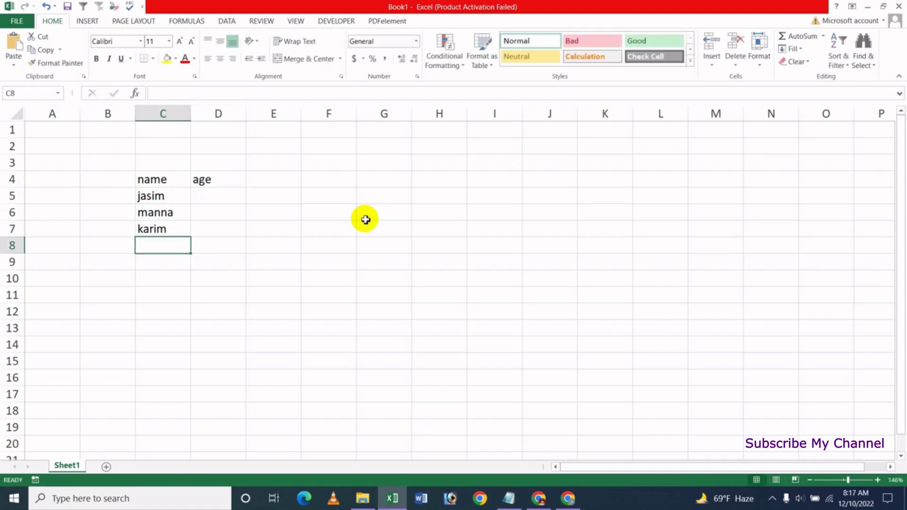
{"action": "type", "text": "ponir"}
{"action": "key", "text": "Return"}
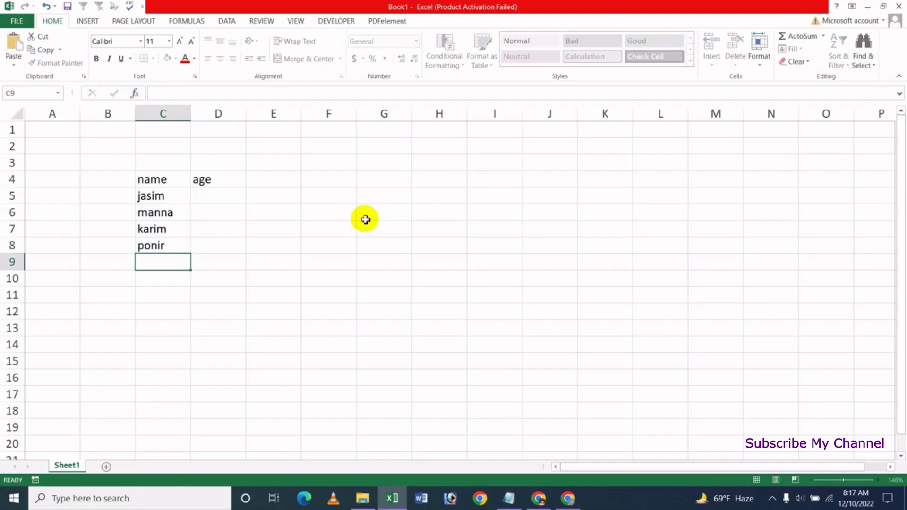
{"action": "type", "text": "hamid"}
{"action": "key", "text": "ctrl+Return"}
Enter the ages 50, 45, 35, 60 and 70 in D5:D9 beside the names.
{"action": "key", "text": "Up"}
{"action": "key", "text": "Up"}
{"action": "key", "text": "Up"}
{"action": "key", "text": "Up"}
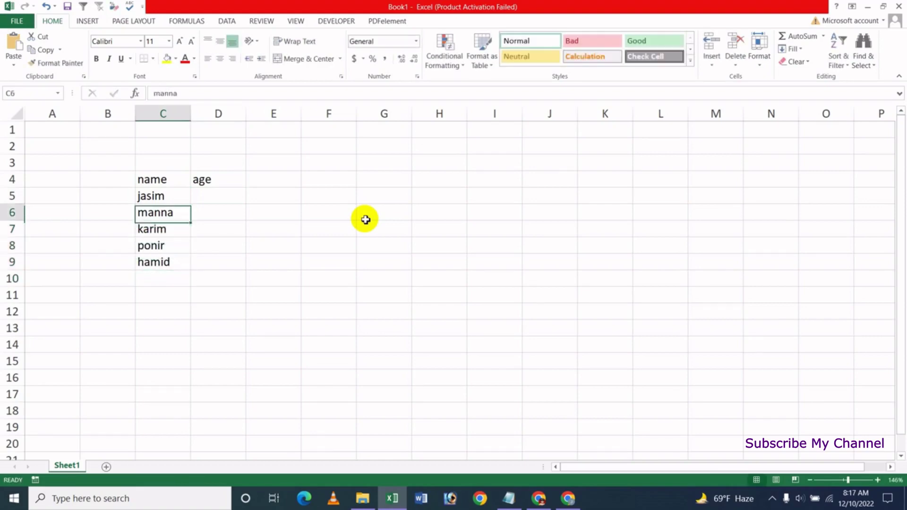
{"action": "key", "text": "Right"}
{"action": "type", "text": "50"}
{"action": "key", "text": "Return"}
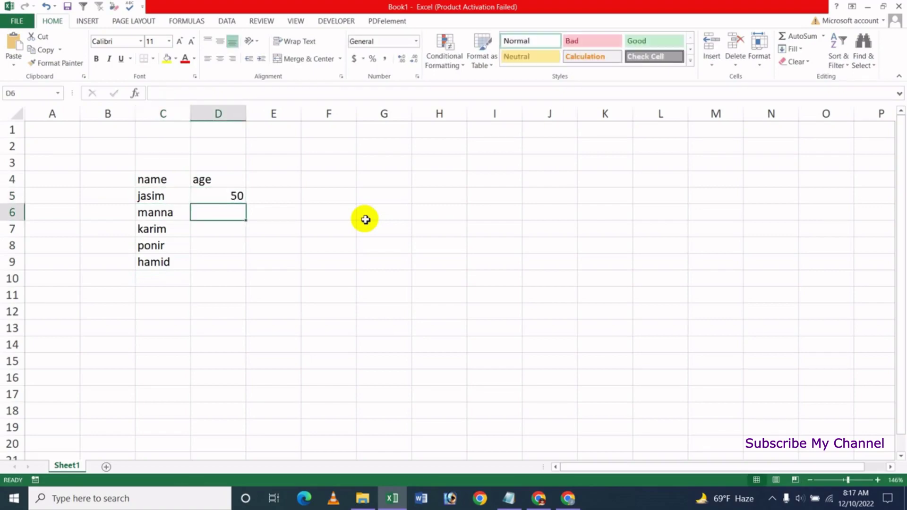
{"action": "type", "text": "45"}
{"action": "key", "text": "Return"}
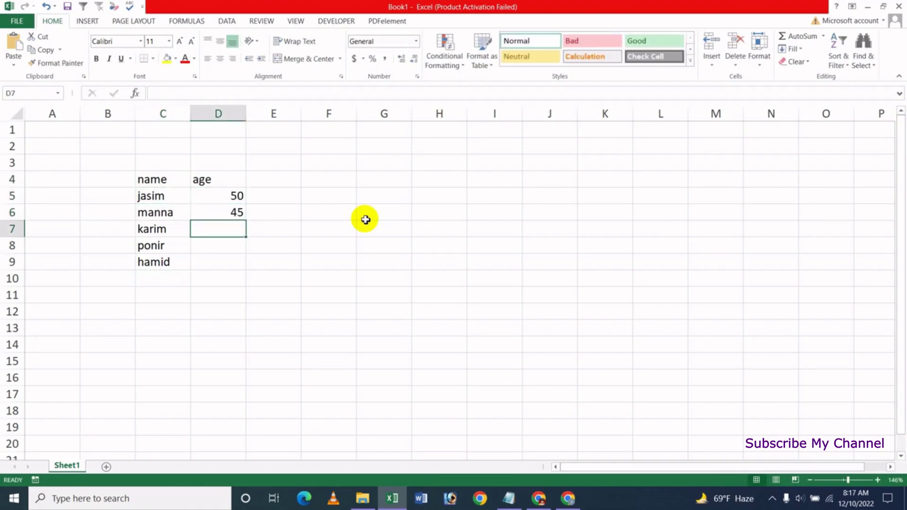
{"action": "type", "text": "35"}
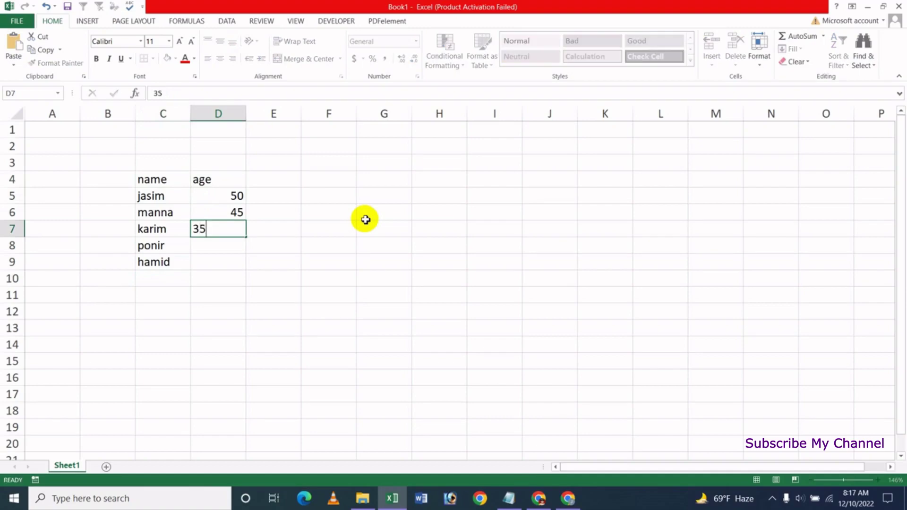
{"action": "key", "text": "Return"}
{"action": "type", "text": "60"}
{"action": "key", "text": "Return"}
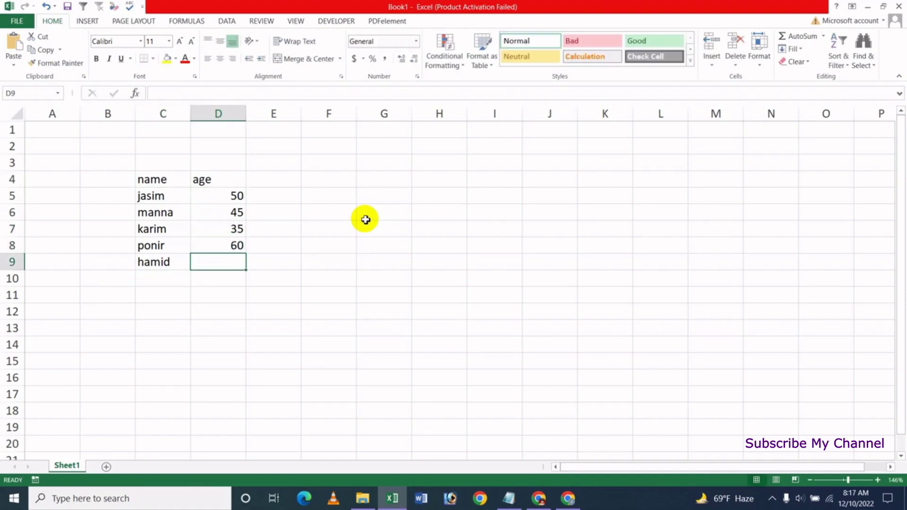
{"action": "type", "text": "80"}
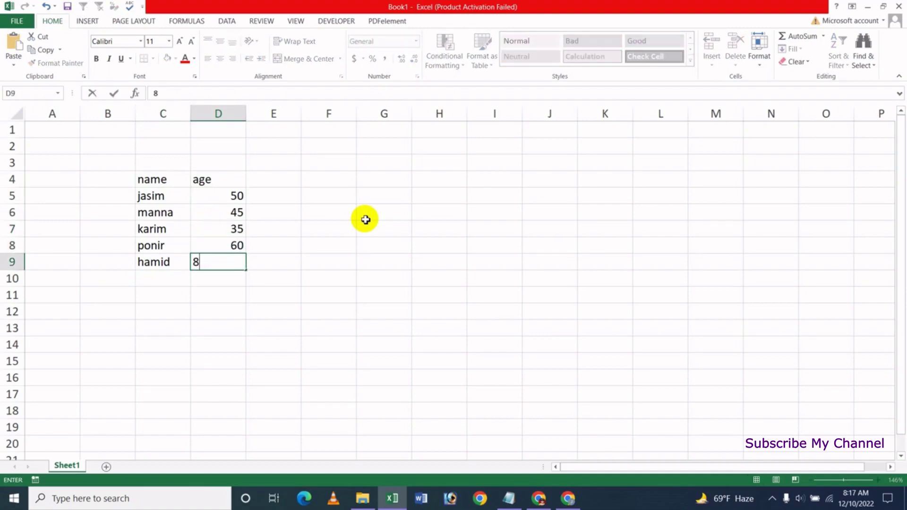
{"action": "key", "text": "BackSpace"}
{"action": "type", "text": "70"}
{"action": "key", "text": "Return"}
Add the header True/False in E4 and widen column E to fit it.
{"action": "key", "text": "Up"}
{"action": "key", "text": "Up"}
{"action": "key", "text": "Up"}
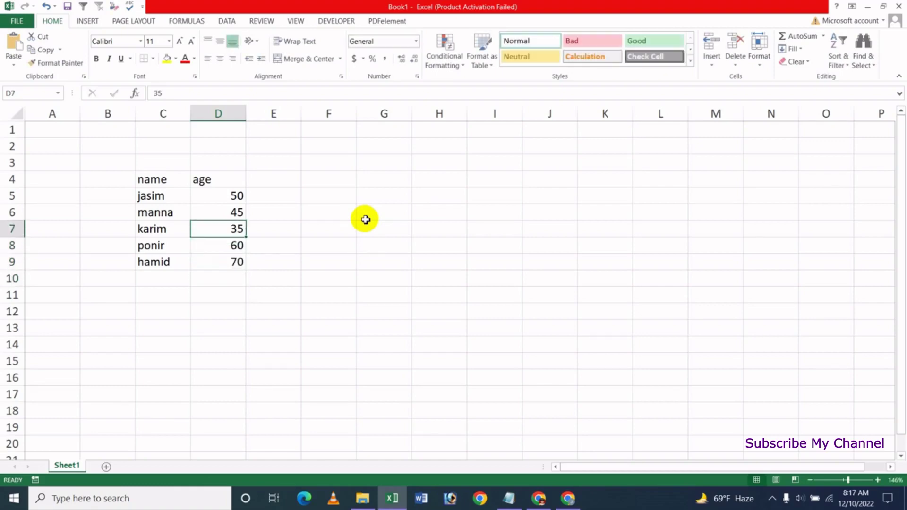
{"action": "key", "text": "Up"}
{"action": "key", "text": "Up"}
{"action": "key", "text": "Up"}
{"action": "key", "text": "Right"}
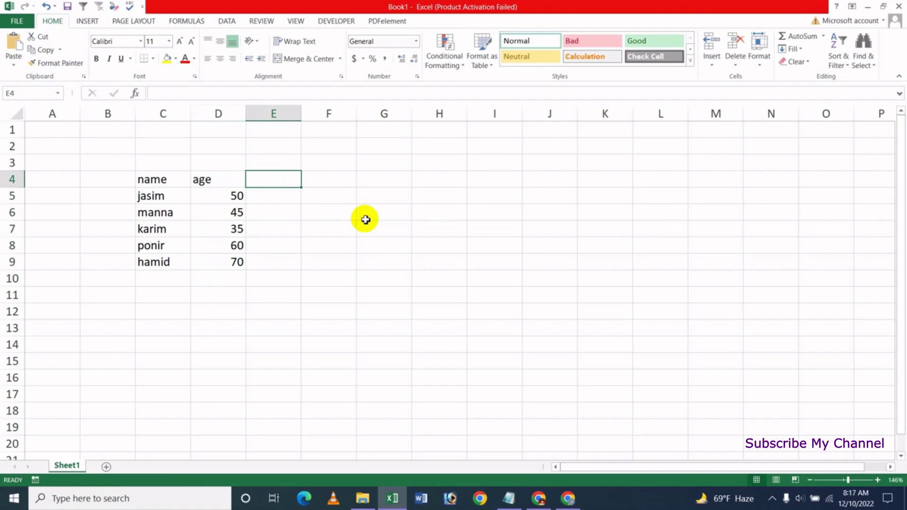
{"action": "type", "text": "True"}
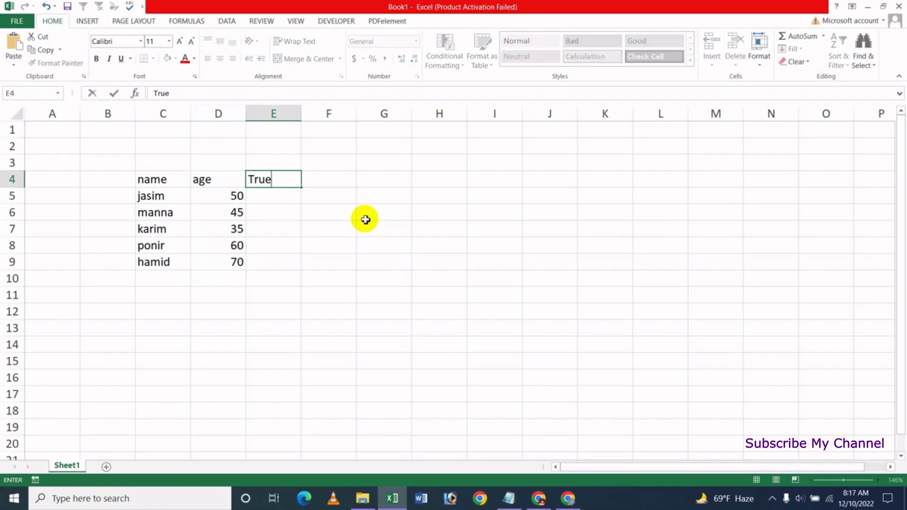
{"action": "type", "text": "/False"}
{"action": "key", "text": "Return"}
{"action": "key", "text": "Up"}
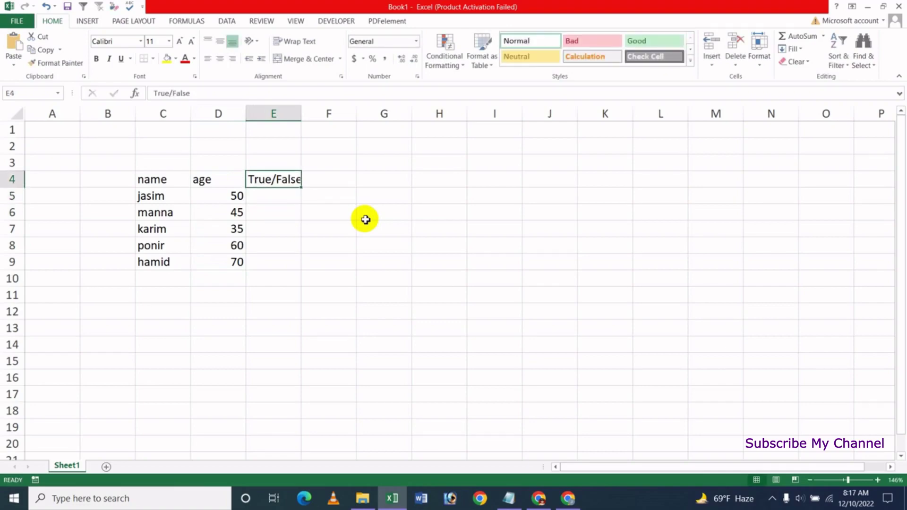
{"action": "left_click_drag", "start_coordinate": [301, 113], "coordinate": [315, 113]}
Enter the formula =IF(D5>=55,"True","False") in E5 to test the first person's age.
{"action": "left_click", "coordinate": [285, 249]}
{"action": "left_click", "coordinate": [283, 197]}
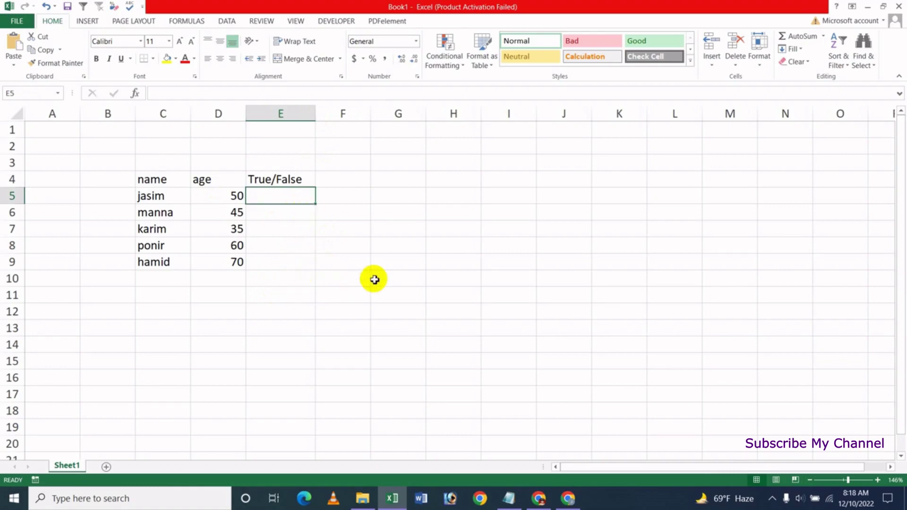
{"action": "type", "text": "=if"}
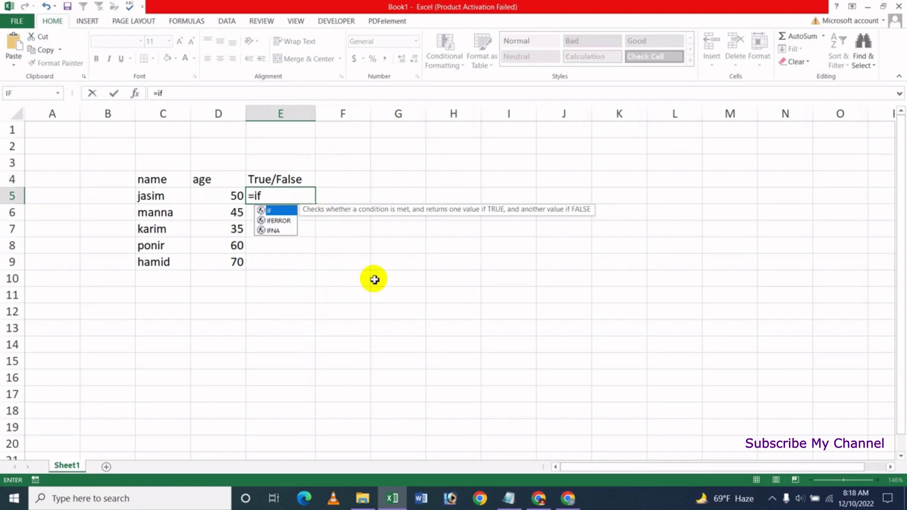
{"action": "key", "text": "Tab"}
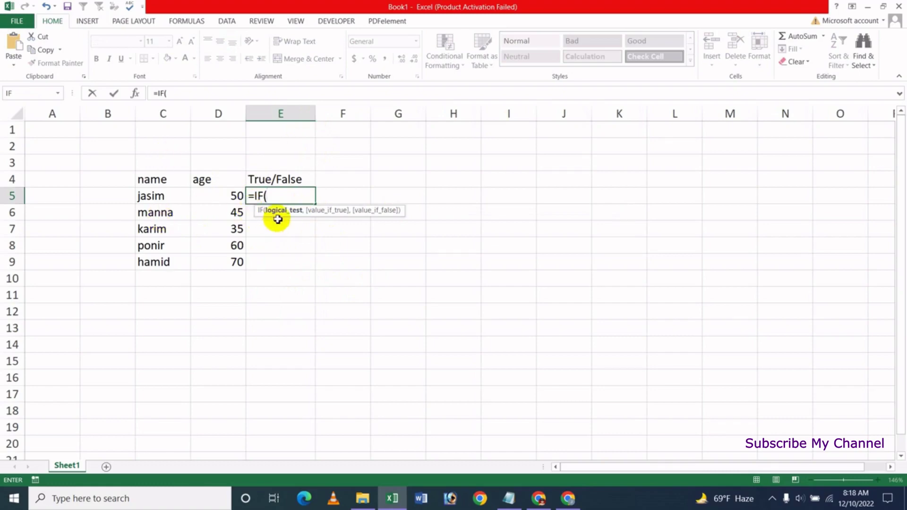
{"action": "left_click", "coordinate": [225, 196]}
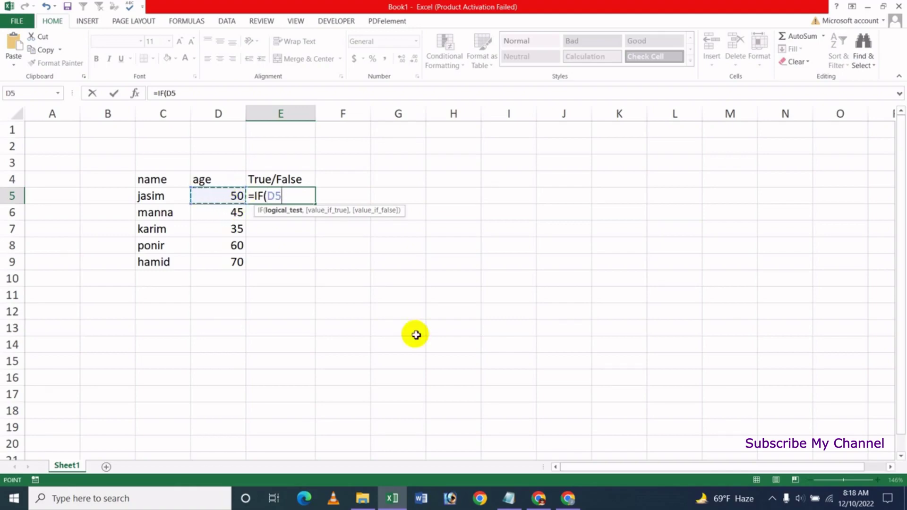
{"action": "type", "text": ">="}
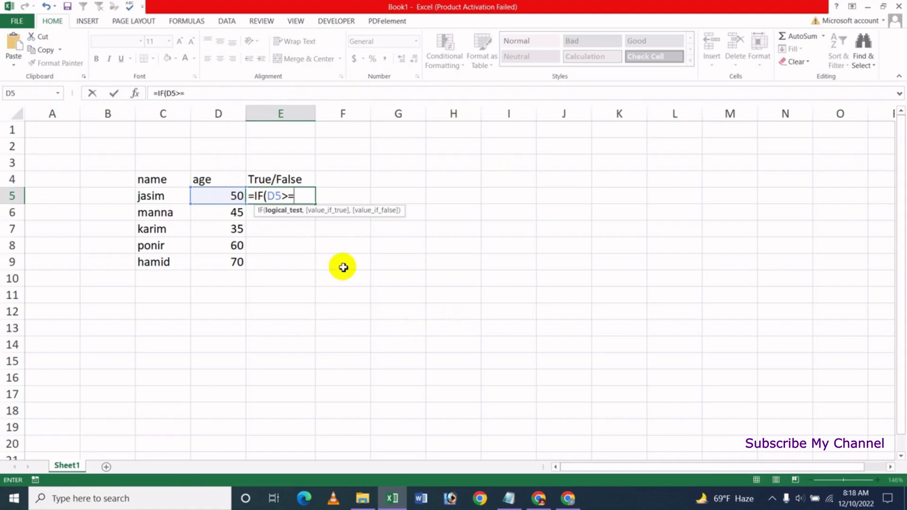
{"action": "type", "text": "55"}
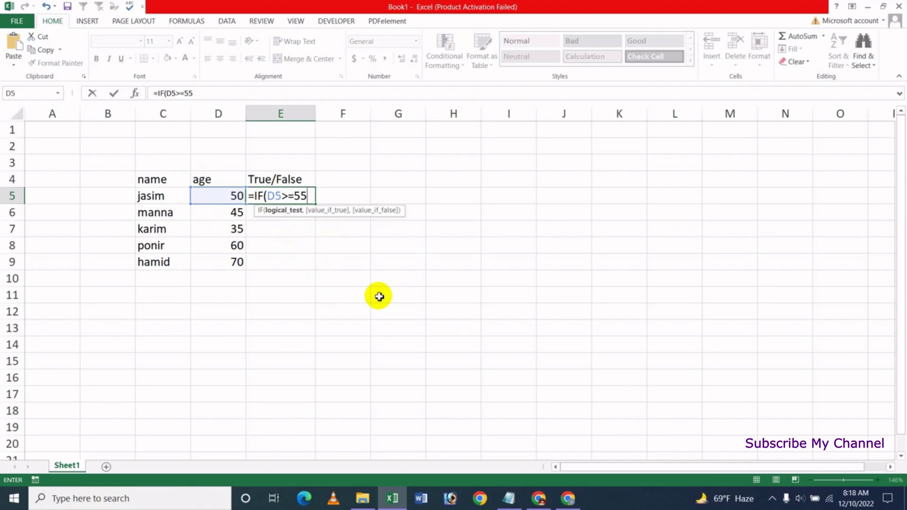
{"action": "type", "text": ","}
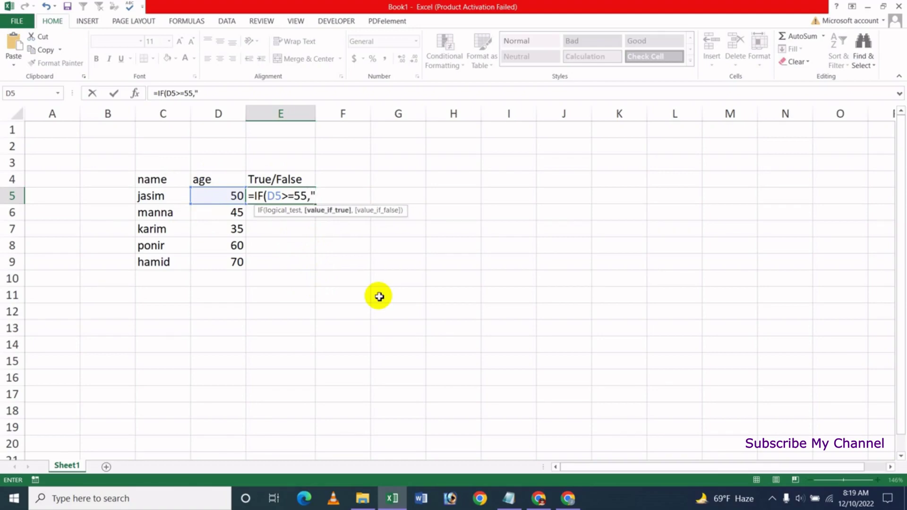
{"action": "type", "text": "\"T"}
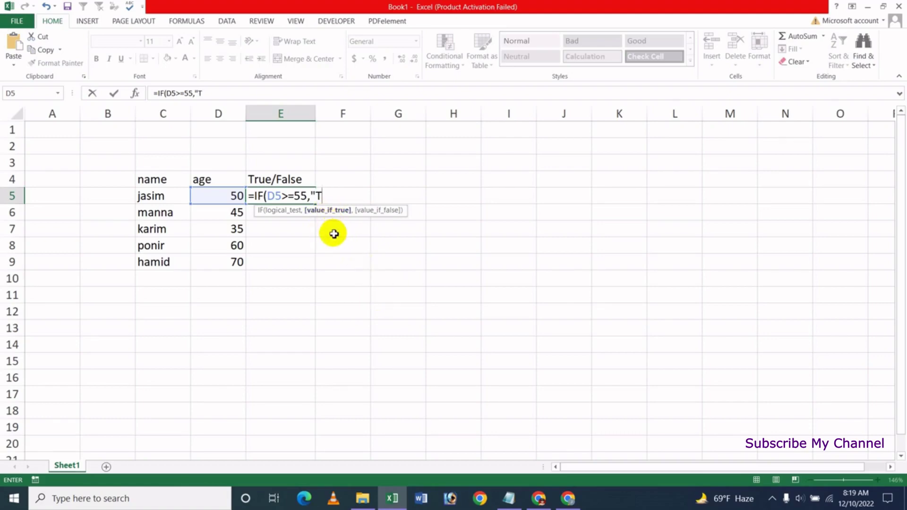
{"action": "type", "text": "rue"}
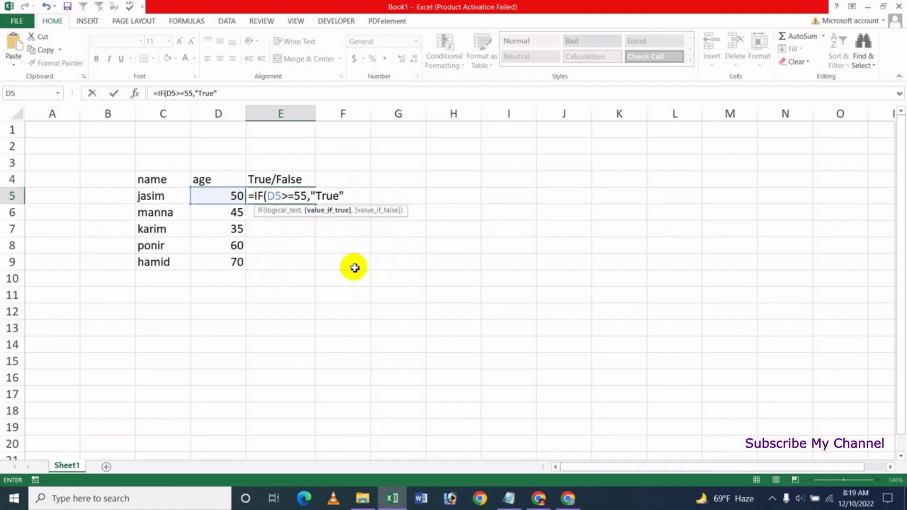
{"action": "type", "text": ","}
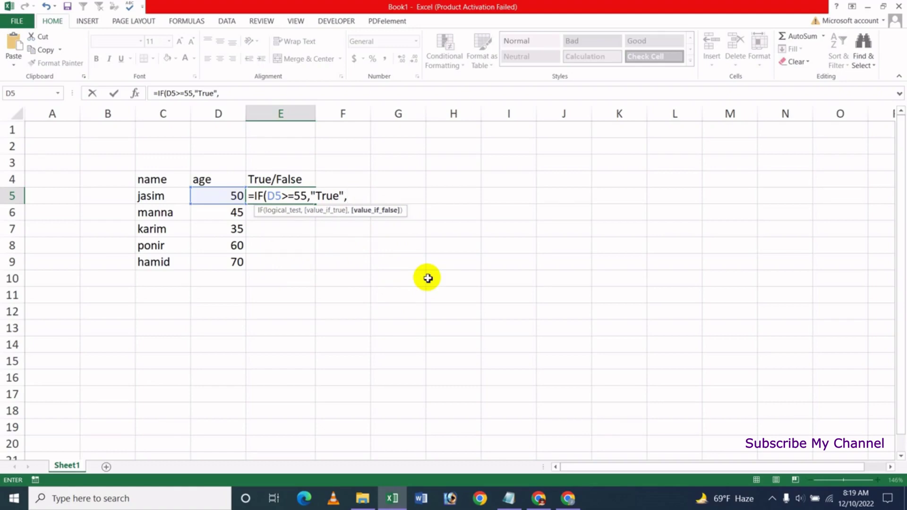
{"action": "type", "text": "False"}
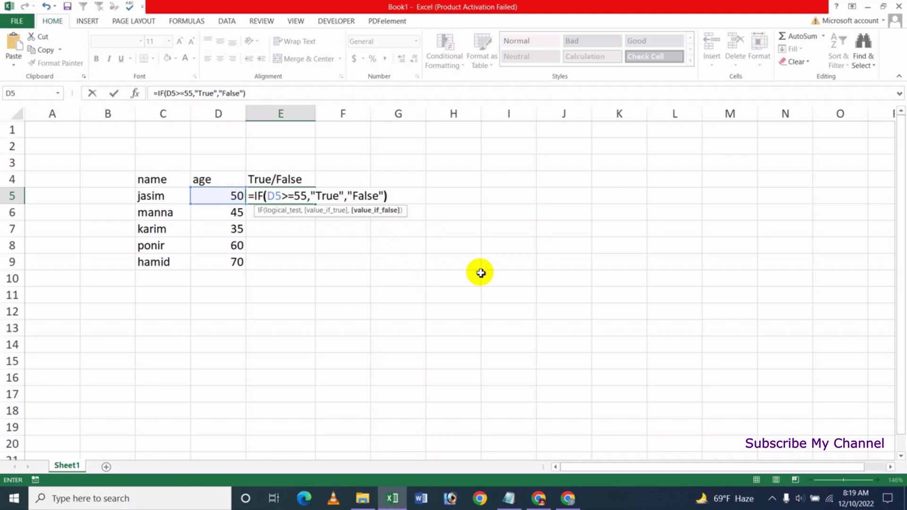
{"action": "key", "text": "Return"}
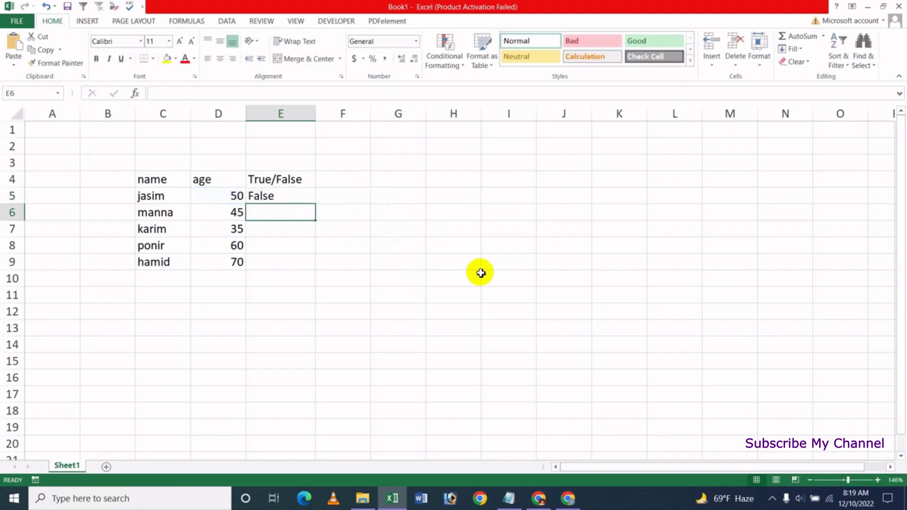
Fill the IF formula from E5 down through E9.
{"action": "left_click", "coordinate": [290, 194]}
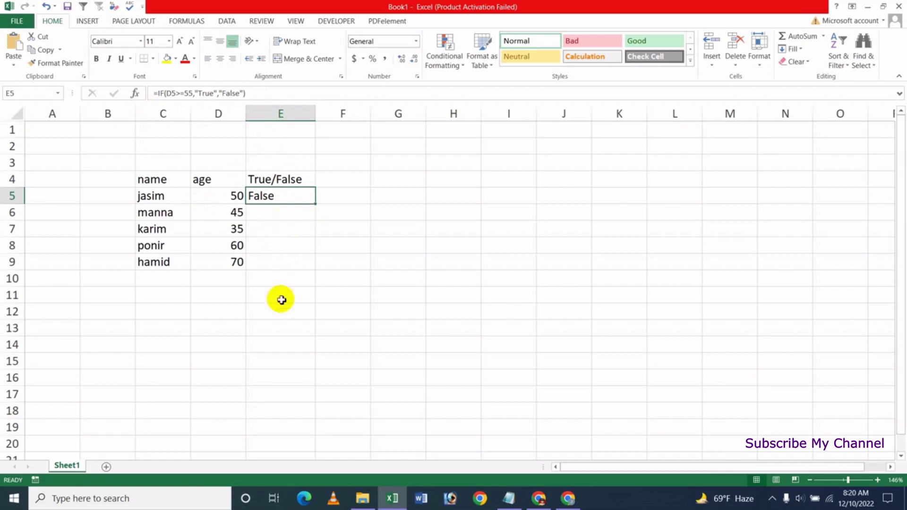
{"action": "double_click", "coordinate": [317, 205]}
{"action": "left_click", "coordinate": [288, 226]}
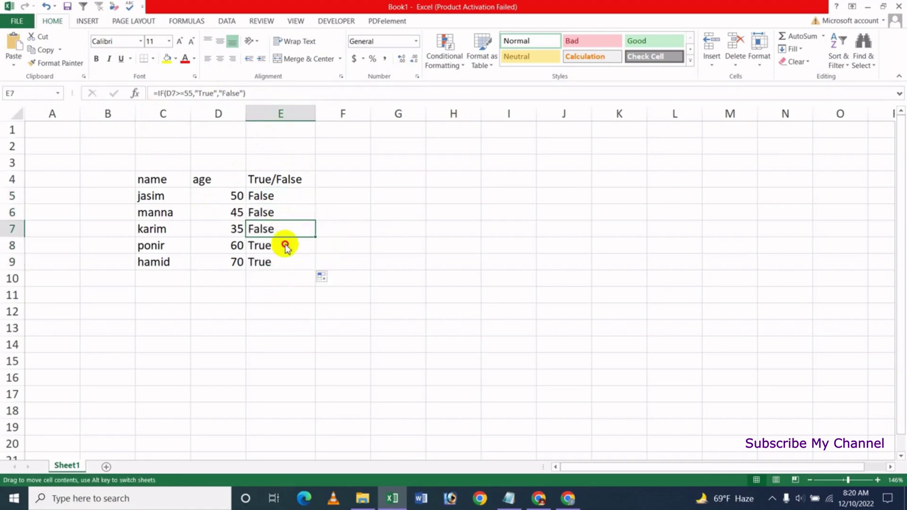
Clear the copied IF formulas from E6:E9, keeping the original in E5.
{"action": "left_click_drag", "start_coordinate": [286, 245], "coordinate": [300, 259]}
{"action": "left_click", "coordinate": [486, 280]}
{"action": "key", "text": "Delete"}
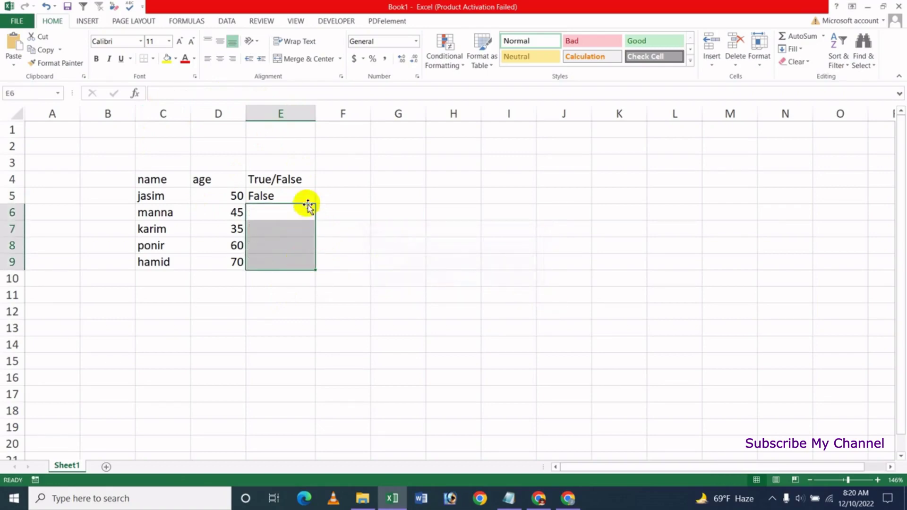
Copy the IF formula in E5 down again through E9.
{"action": "left_click", "coordinate": [304, 197]}
{"action": "left_click_drag", "start_coordinate": [316, 204], "coordinate": [313, 266]}
{"action": "left_click", "coordinate": [387, 248]}
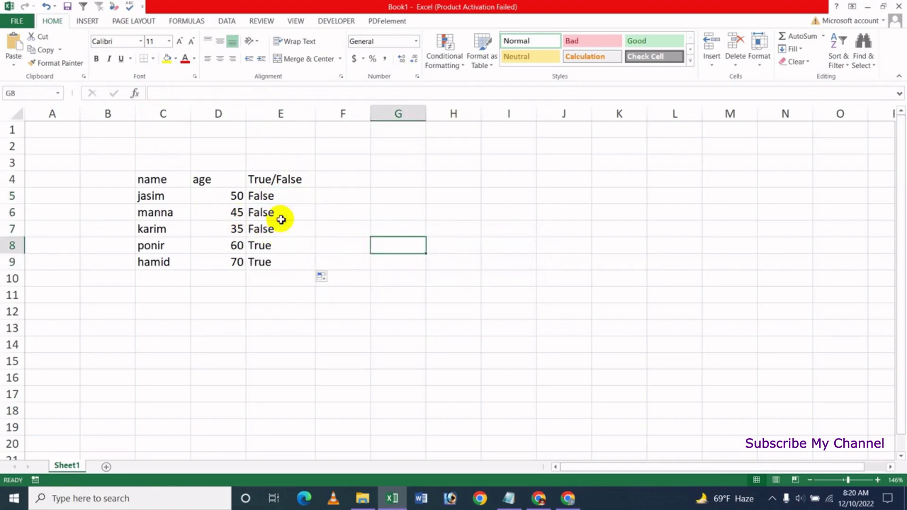
{"action": "left_click", "coordinate": [235, 230]}
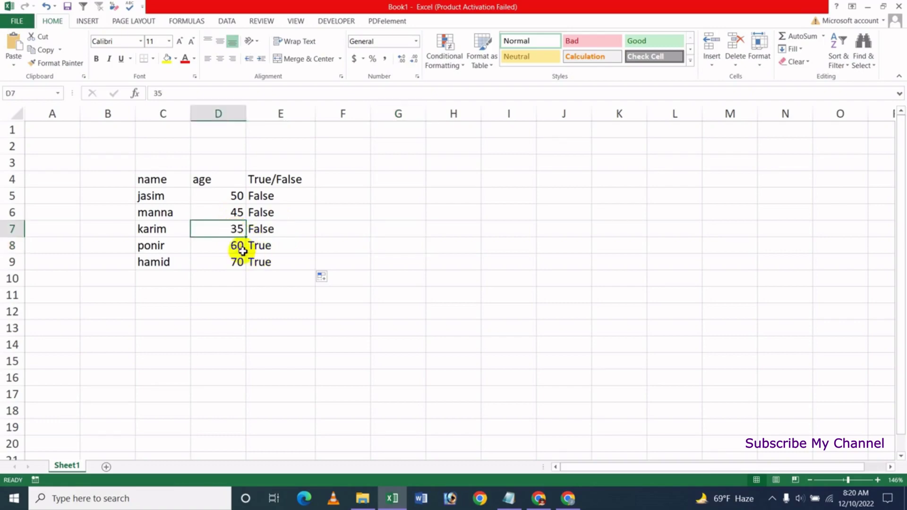
{"action": "left_click", "coordinate": [267, 249]}
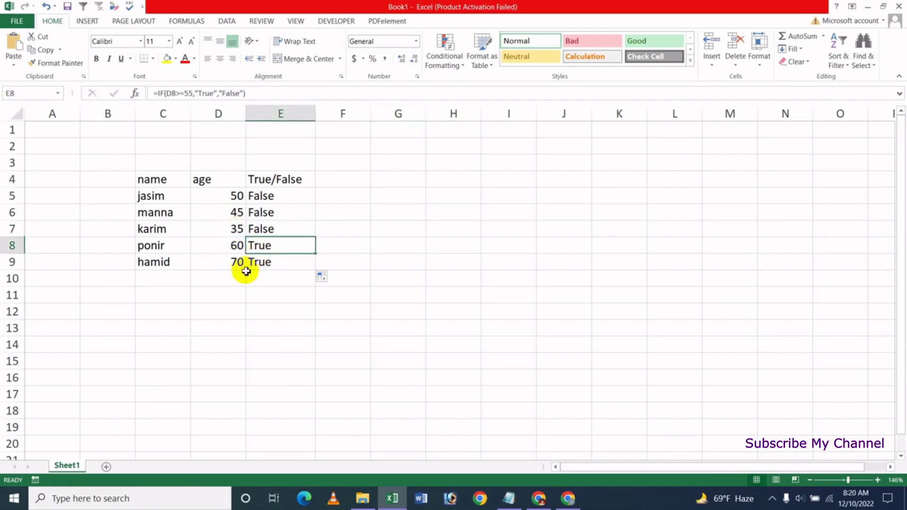
Set the age in D7 to 55 and check the IF results in column E.
{"action": "left_click", "coordinate": [236, 230]}
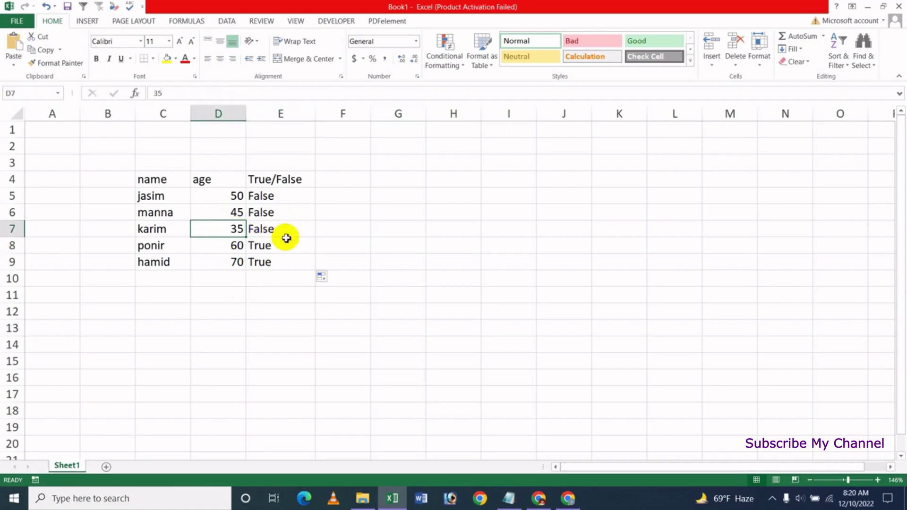
{"action": "type", "text": "55"}
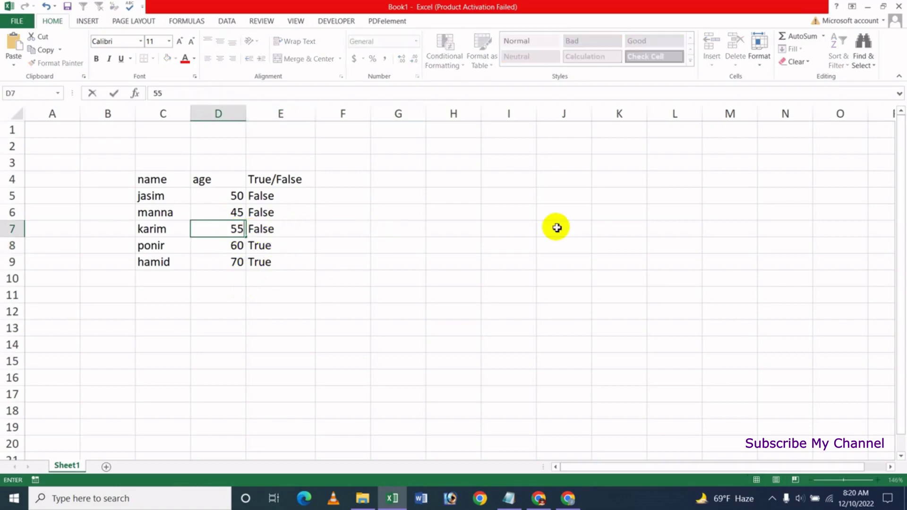
{"action": "key", "text": "ctrl+Return"}
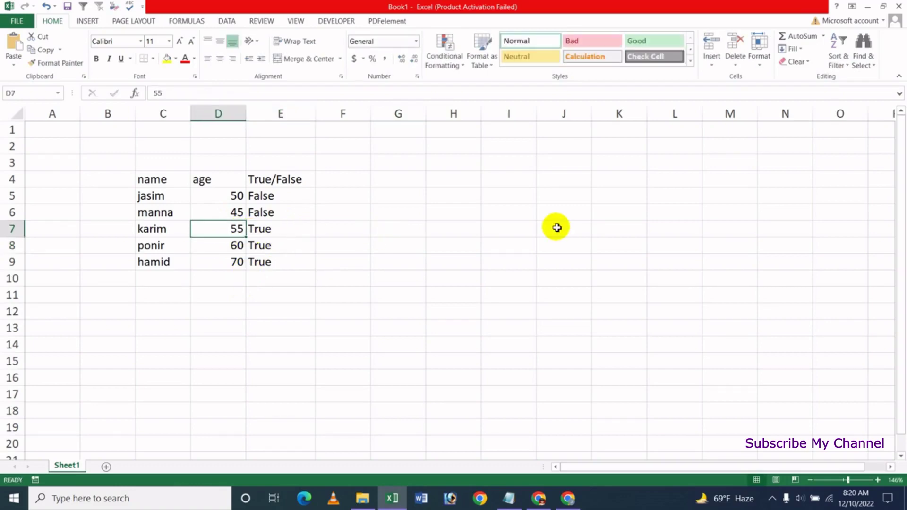
{"action": "left_click", "coordinate": [275, 229]}
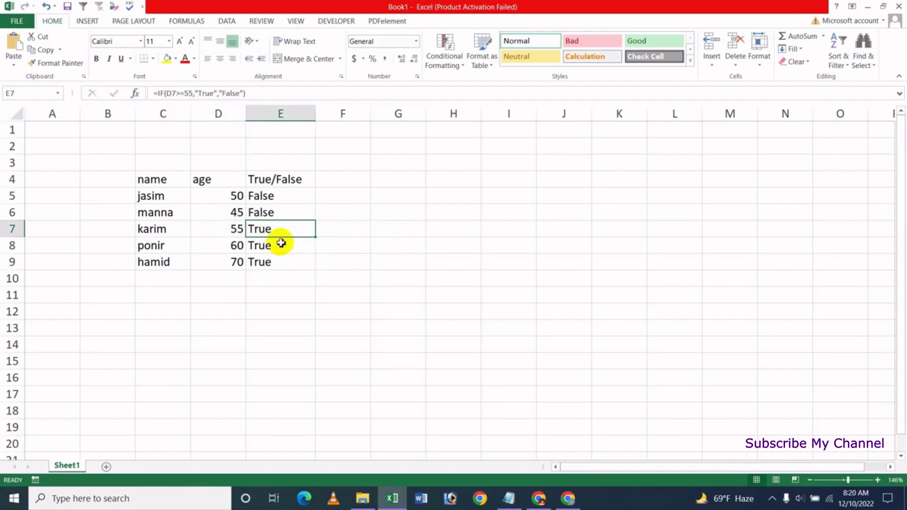
{"action": "left_click", "coordinate": [282, 196]}
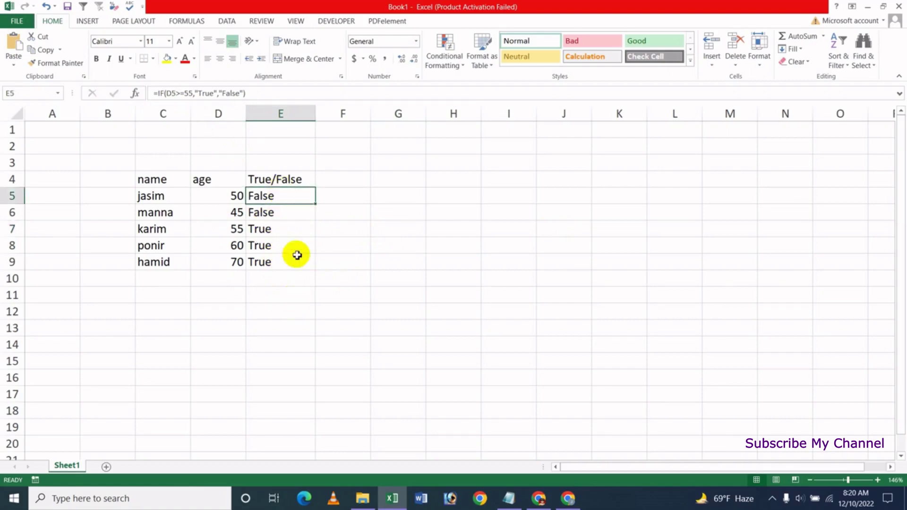
{"action": "left_click", "coordinate": [286, 232]}
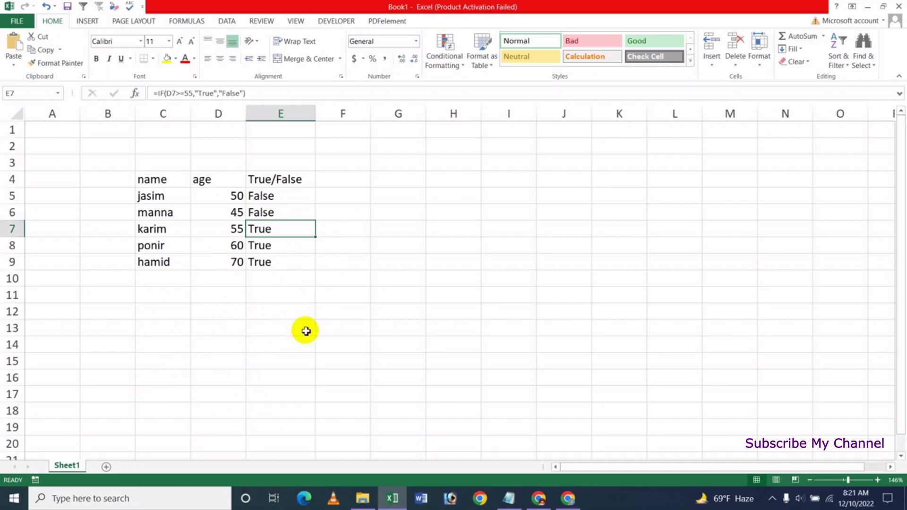
Create a Text that Contains highlight rule on E5:E9 for cells containing the text t.
{"action": "left_click_drag", "start_coordinate": [274, 198], "coordinate": [269, 261]}
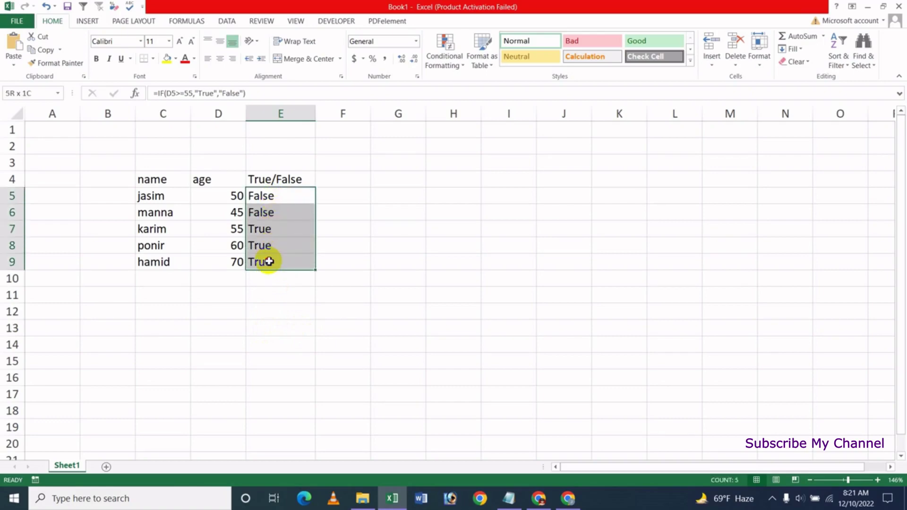
{"action": "left_click", "coordinate": [452, 62]}
{"action": "mouse_move", "coordinate": [465, 85]}
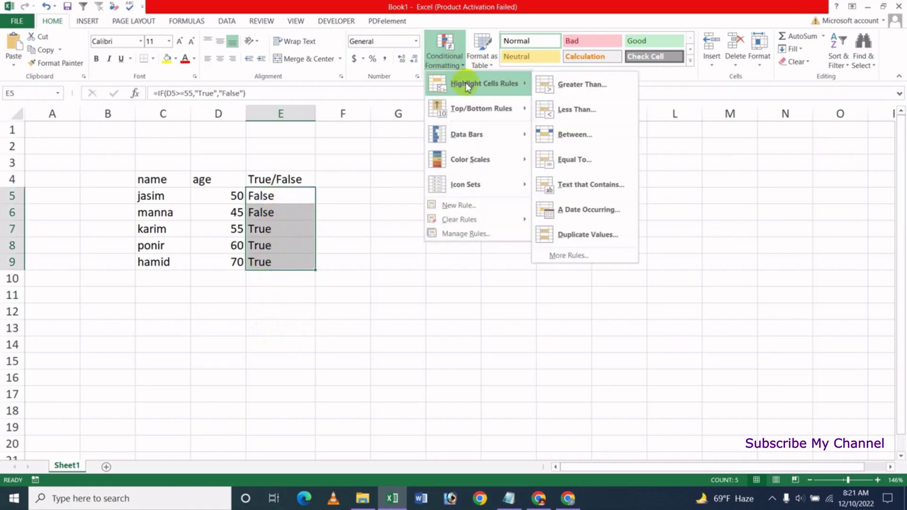
{"action": "left_click", "coordinate": [594, 185]}
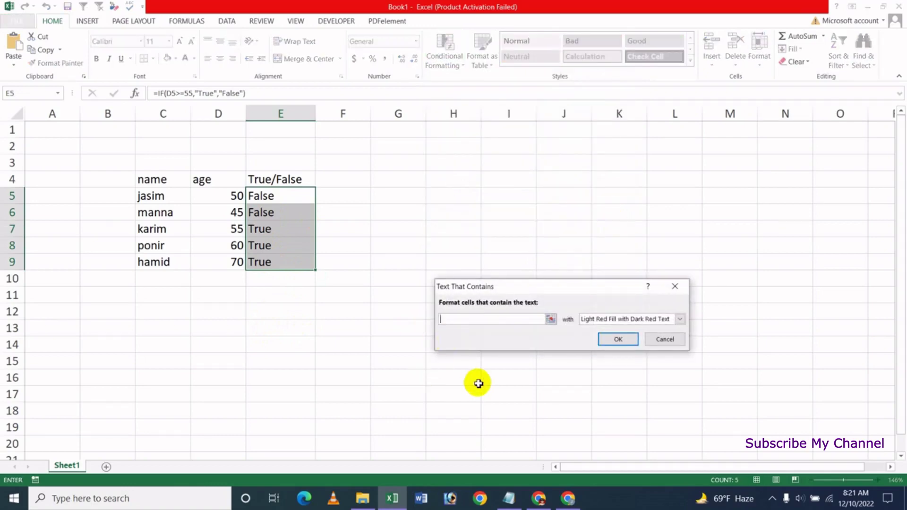
{"action": "type", "text": "f"}
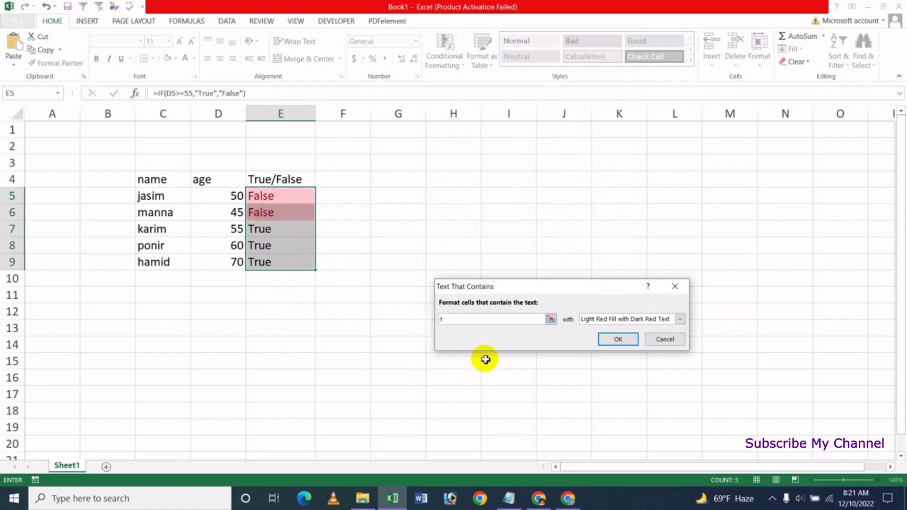
{"action": "type", "text": "t"}
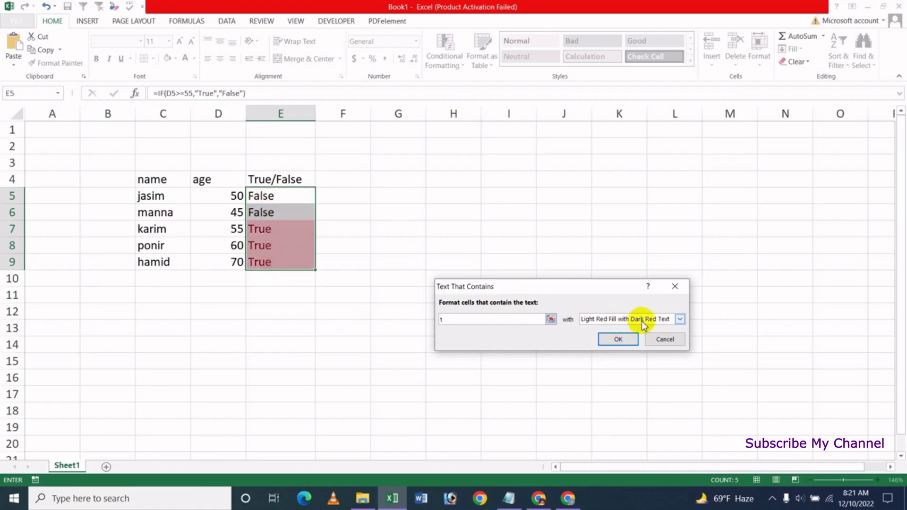
Give the rule for text t a custom format with a bright yellow fill and apply it.
{"action": "left_click", "coordinate": [679, 319]}
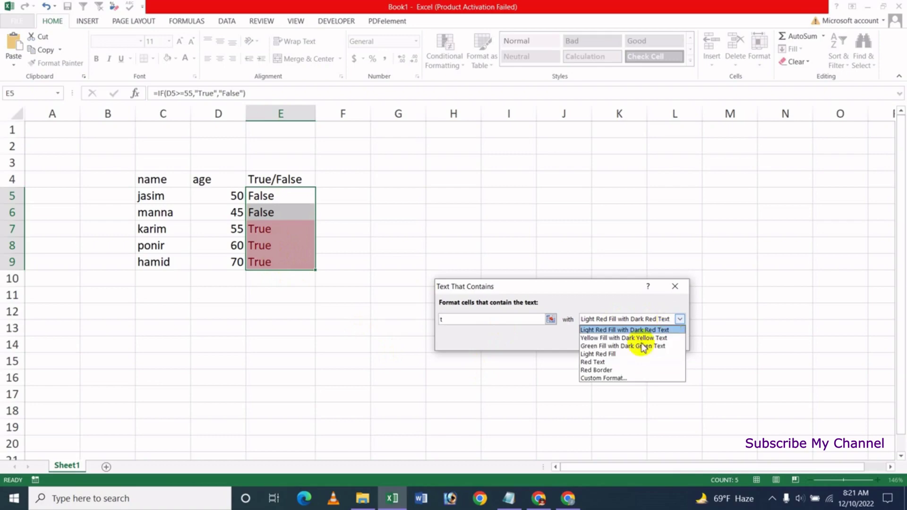
{"action": "left_click", "coordinate": [599, 349]}
{"action": "left_click", "coordinate": [644, 316]}
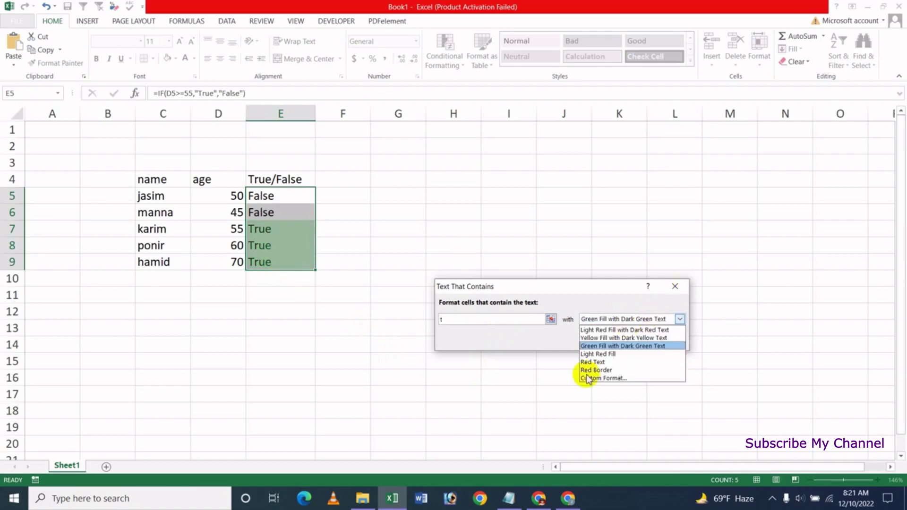
{"action": "left_click", "coordinate": [610, 378]}
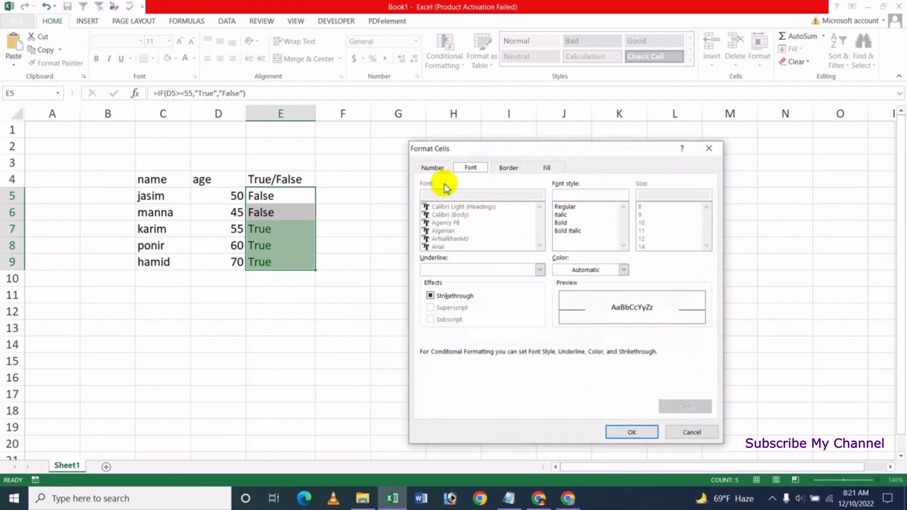
{"action": "left_click", "coordinate": [509, 167]}
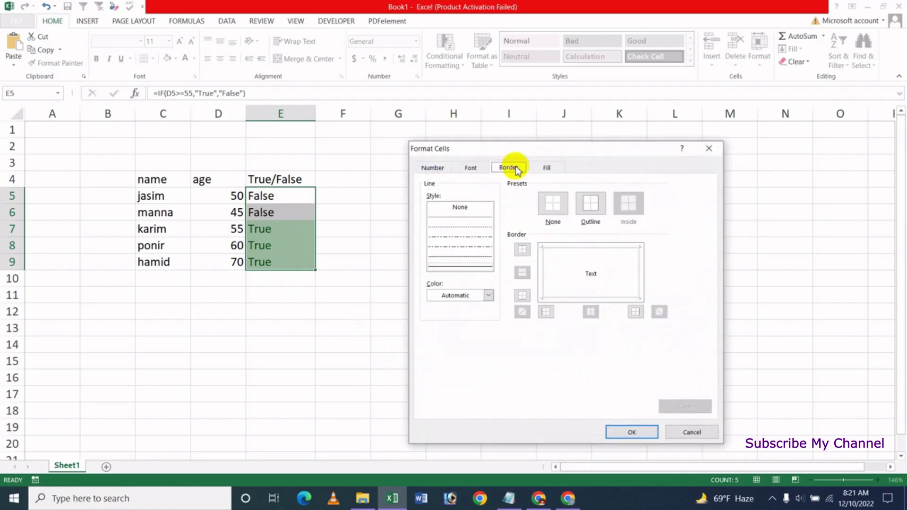
{"action": "left_click", "coordinate": [549, 169]}
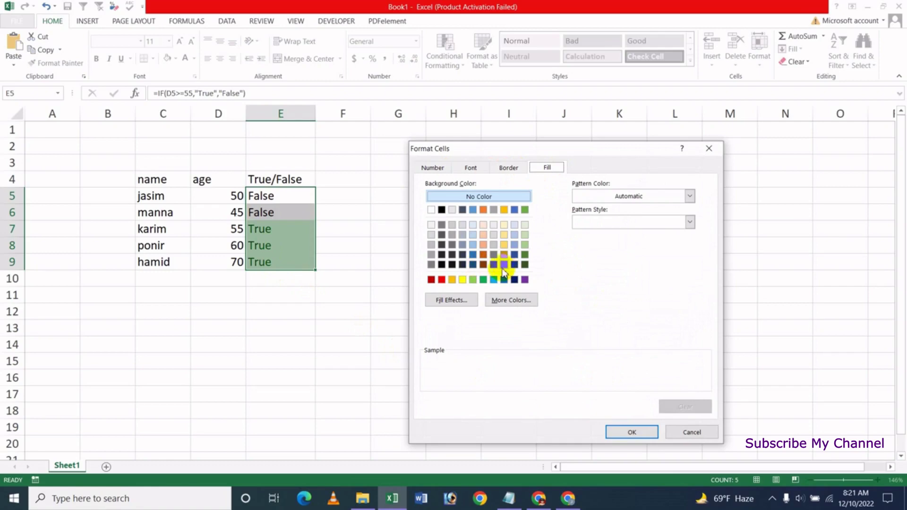
{"action": "left_click", "coordinate": [484, 265]}
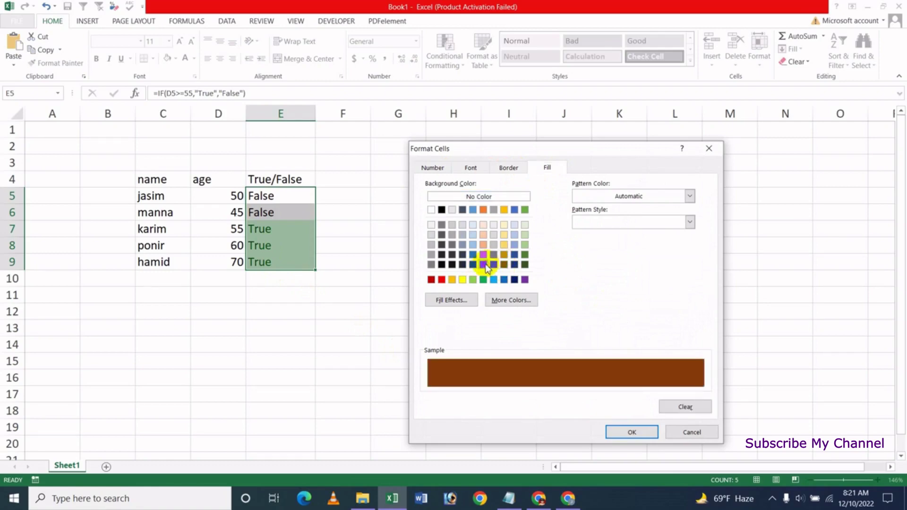
{"action": "left_click", "coordinate": [463, 281]}
{"action": "left_click", "coordinate": [633, 432]}
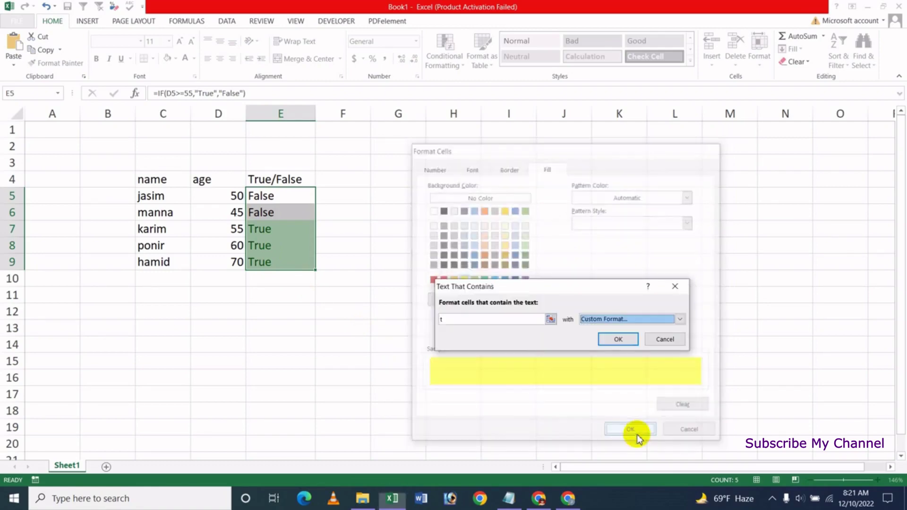
{"action": "left_click", "coordinate": [616, 340]}
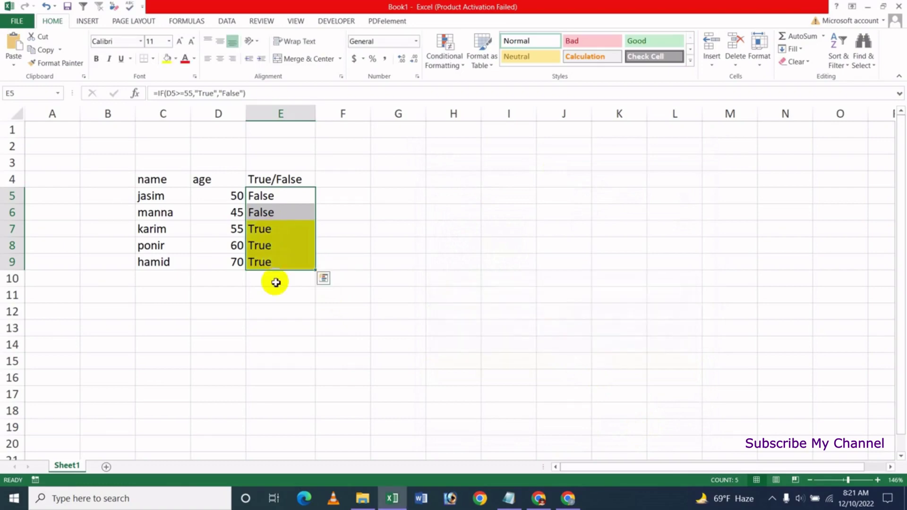
Add a second Text that Contains rule on E5:E9 that formats cells containing f with Light Red Fill.
{"action": "left_click", "coordinate": [455, 55]}
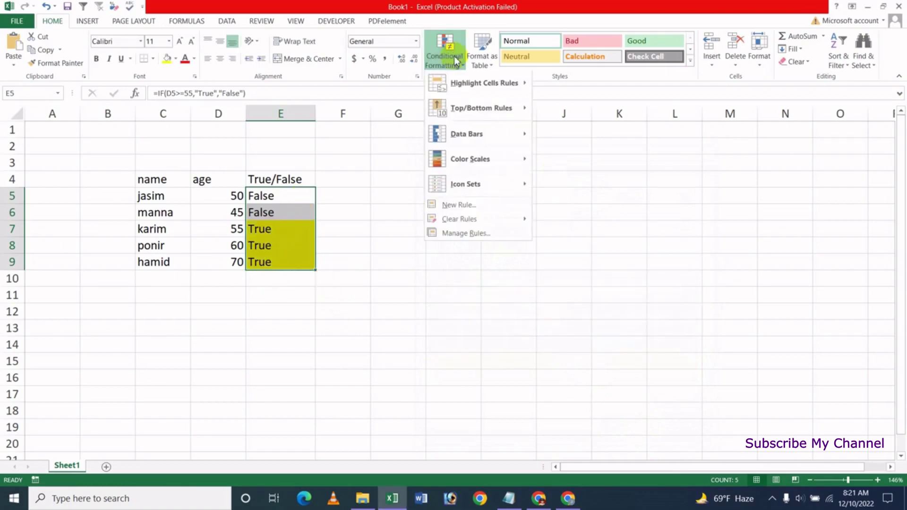
{"action": "mouse_move", "coordinate": [512, 83]}
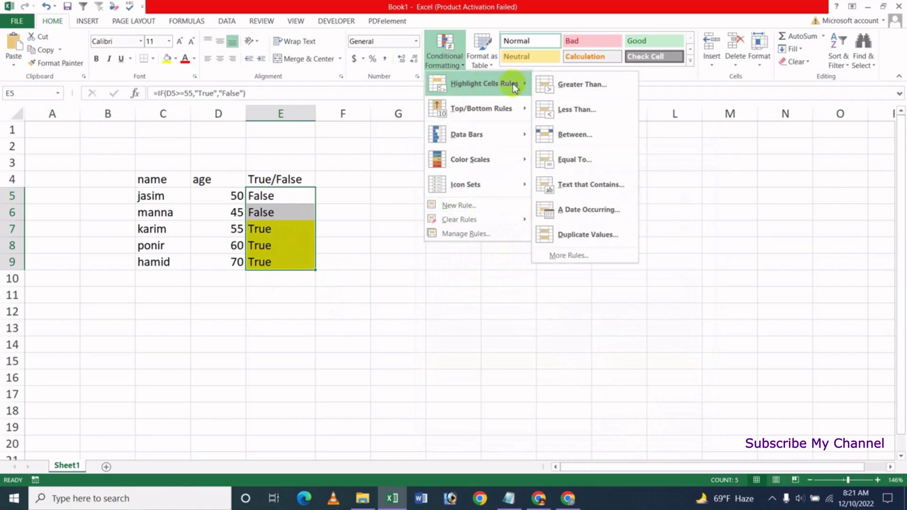
{"action": "left_click", "coordinate": [610, 189]}
{"action": "type", "text": "f"}
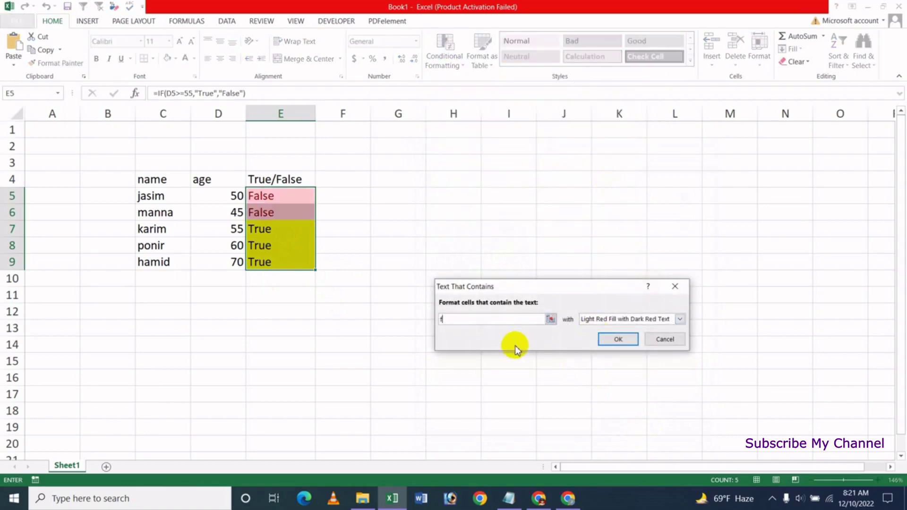
{"action": "left_click", "coordinate": [644, 319]}
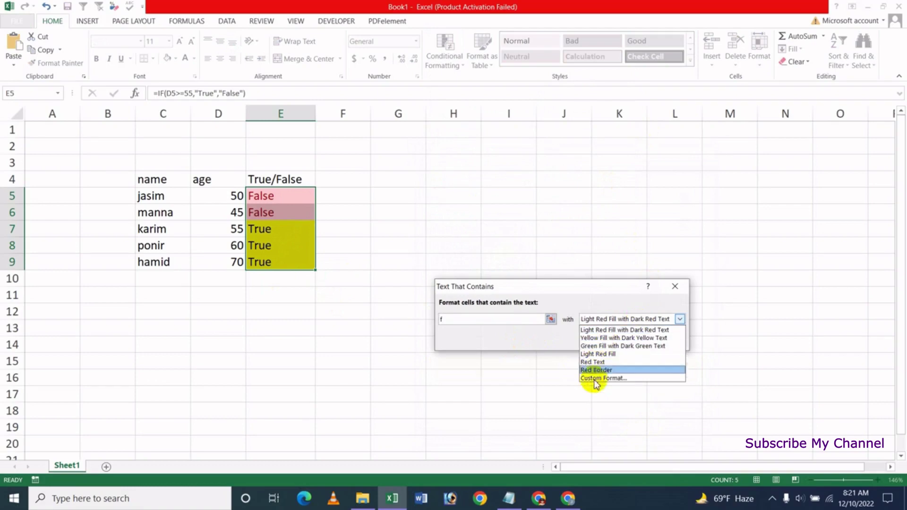
{"action": "left_click", "coordinate": [598, 355]}
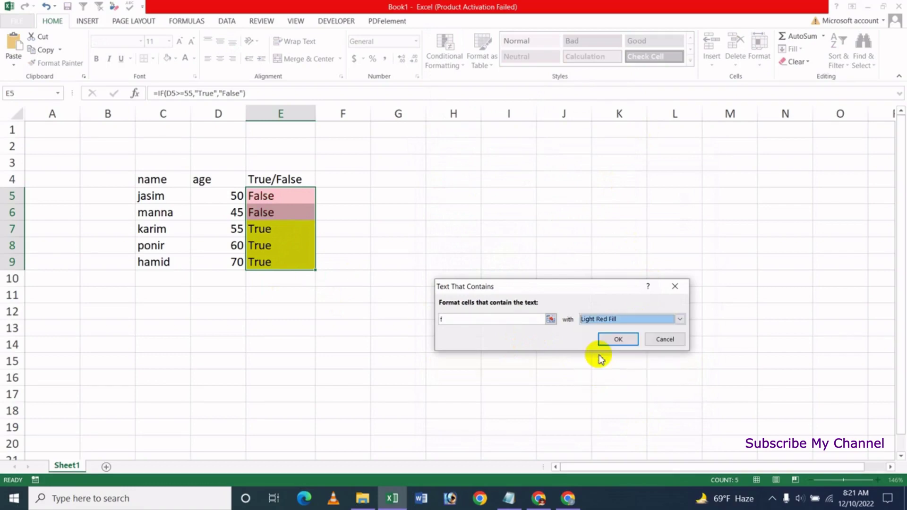
{"action": "left_click", "coordinate": [632, 344]}
{"action": "left_click", "coordinate": [361, 235]}
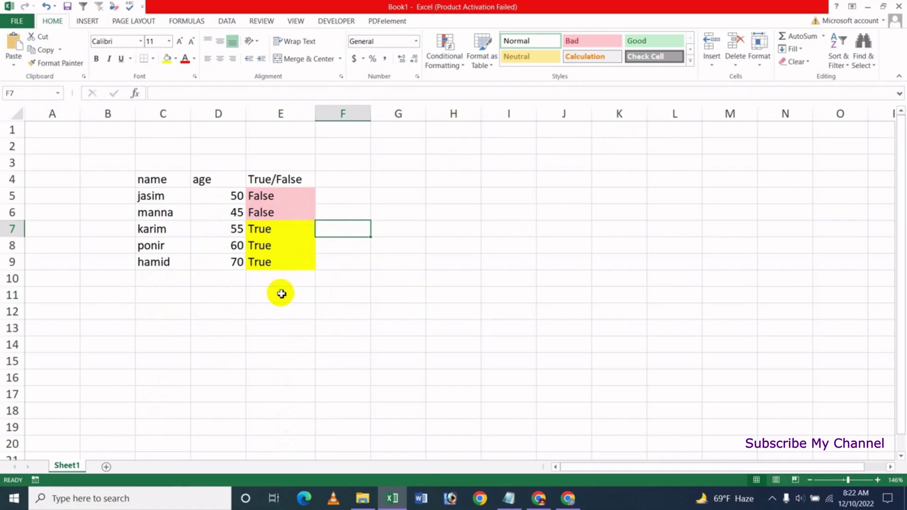
{"action": "left_click", "coordinate": [302, 312]}
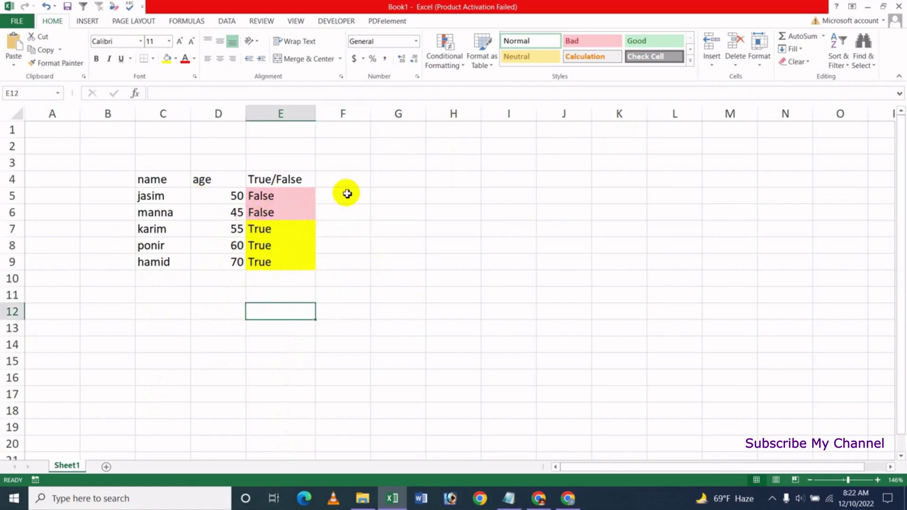
Add the header true/false in H4 and widen column H.
{"action": "left_click", "coordinate": [467, 184]}
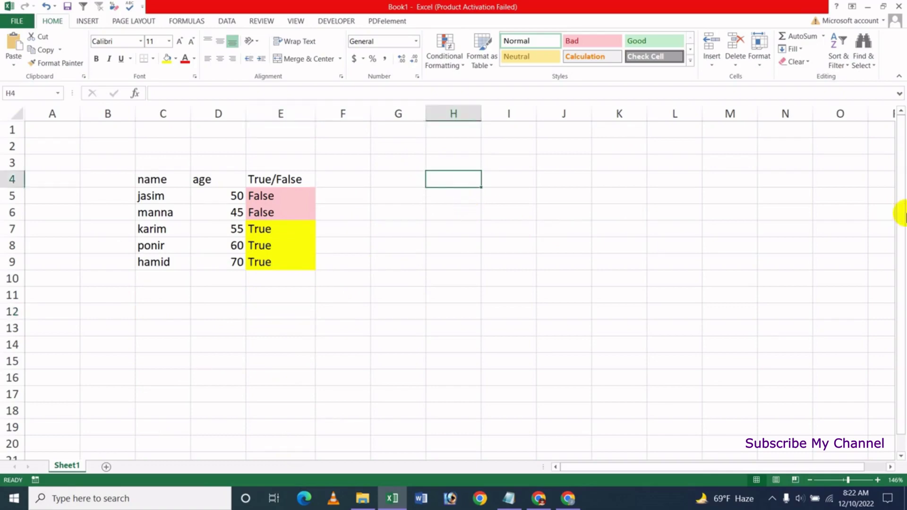
{"action": "type", "text": "true/"}
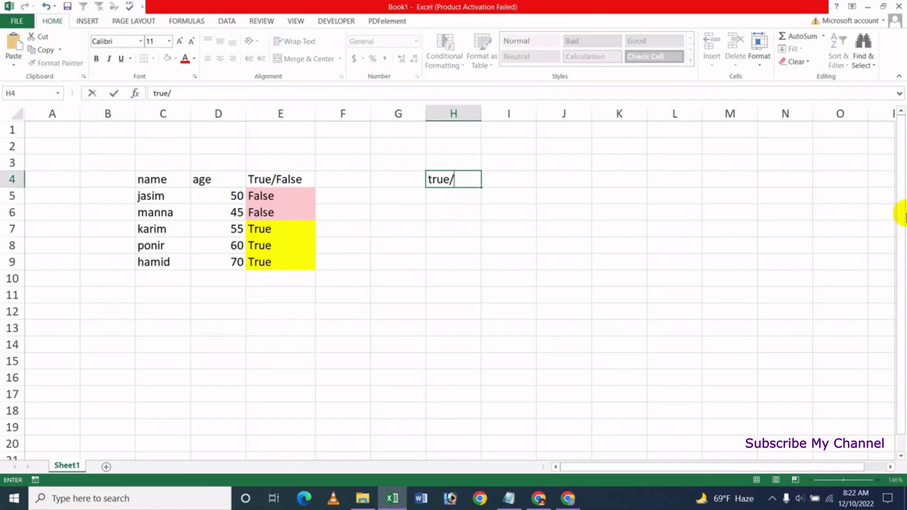
{"action": "type", "text": "false"}
{"action": "key", "text": "Return"}
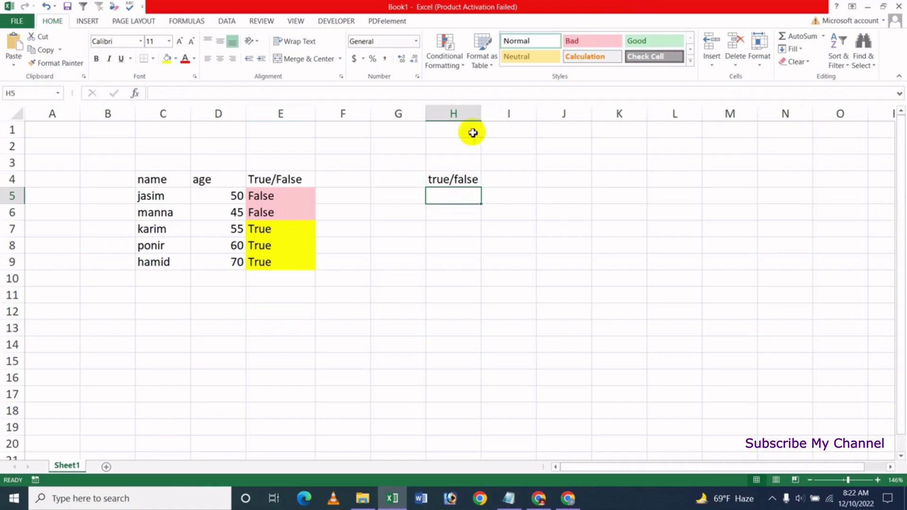
{"action": "left_click_drag", "start_coordinate": [479, 114], "coordinate": [516, 118]}
{"action": "left_click", "coordinate": [476, 246]}
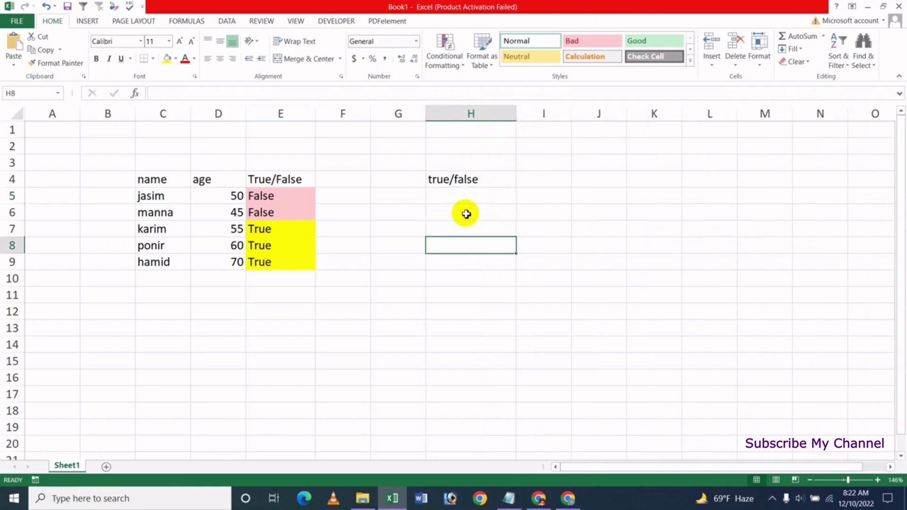
Enter the comparison formula =10>12 in cell H5, directly under the true/false header.
{"action": "left_click", "coordinate": [466, 199]}
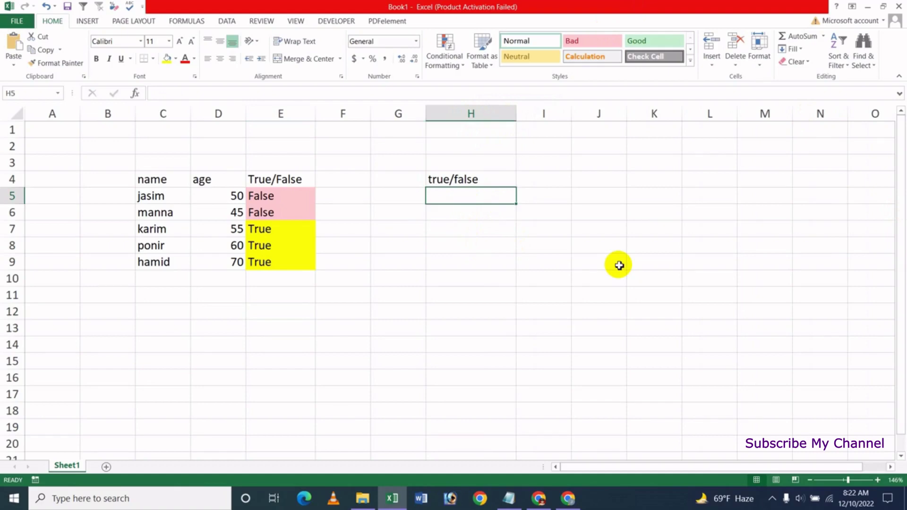
{"action": "type", "text": "="}
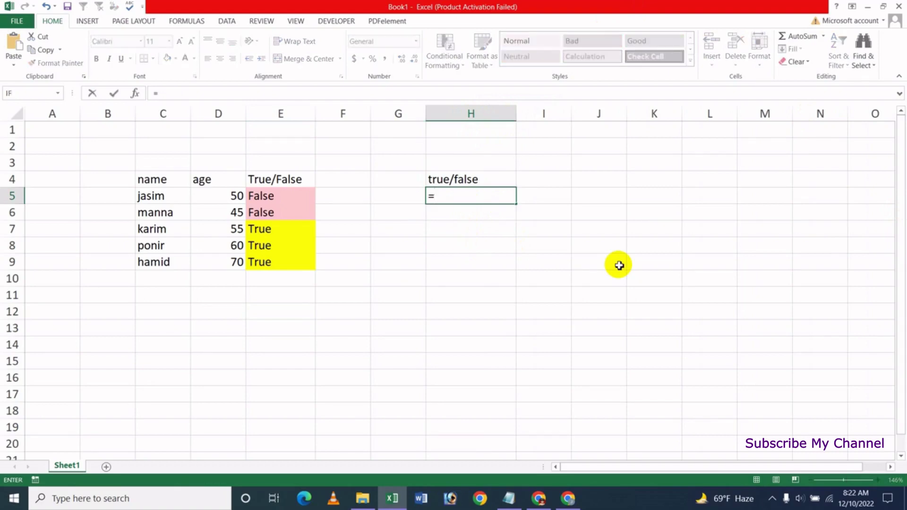
{"action": "type", "text": "10>12"}
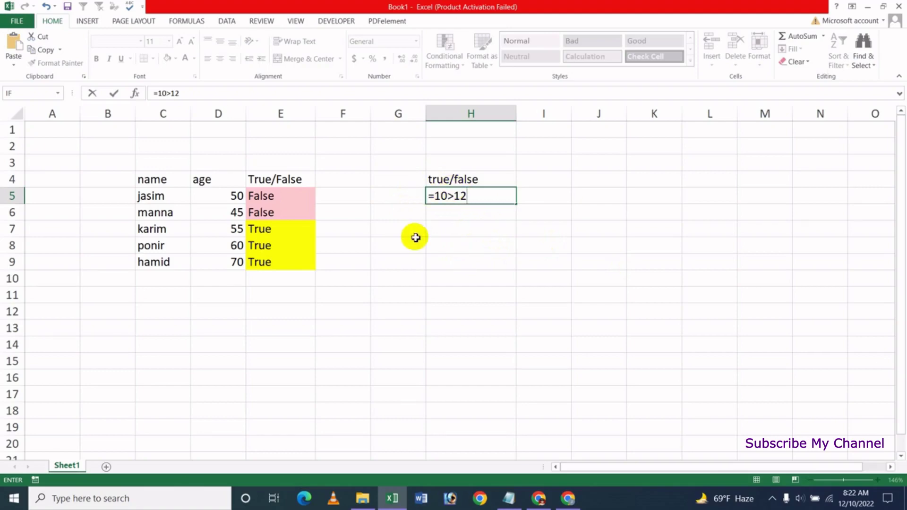
{"action": "key", "text": "Return"}
{"action": "key", "text": "Up"}
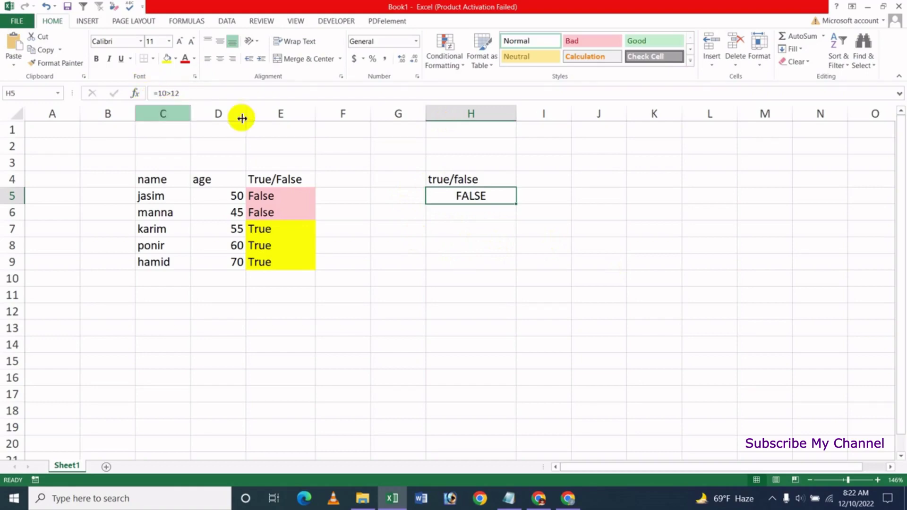
Enter the formula =12+2>16 in cell H6 to test a sum against a number.
{"action": "left_click", "coordinate": [469, 212]}
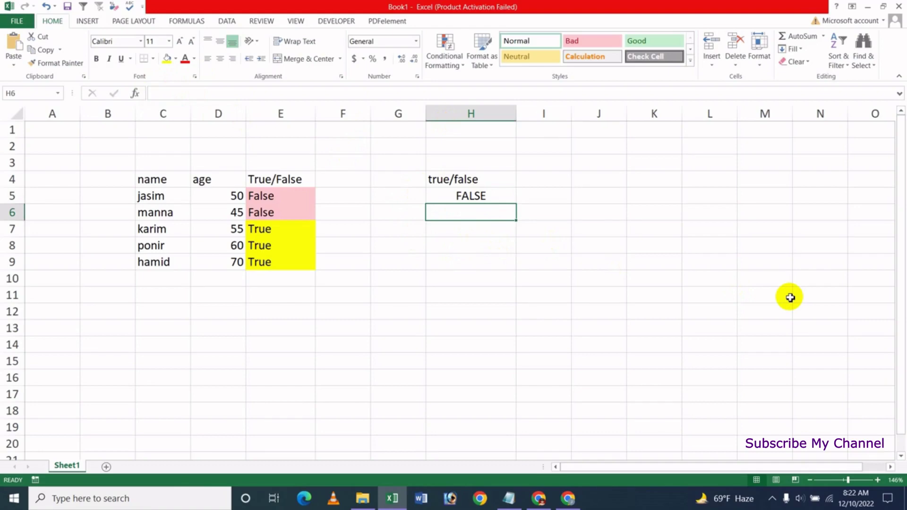
{"action": "type", "text": "=12+2>16"}
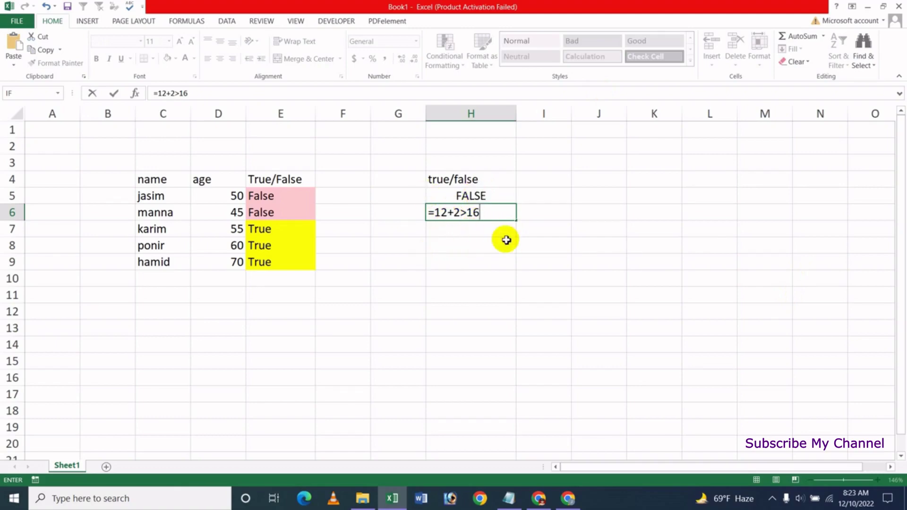
{"action": "key", "text": "Return"}
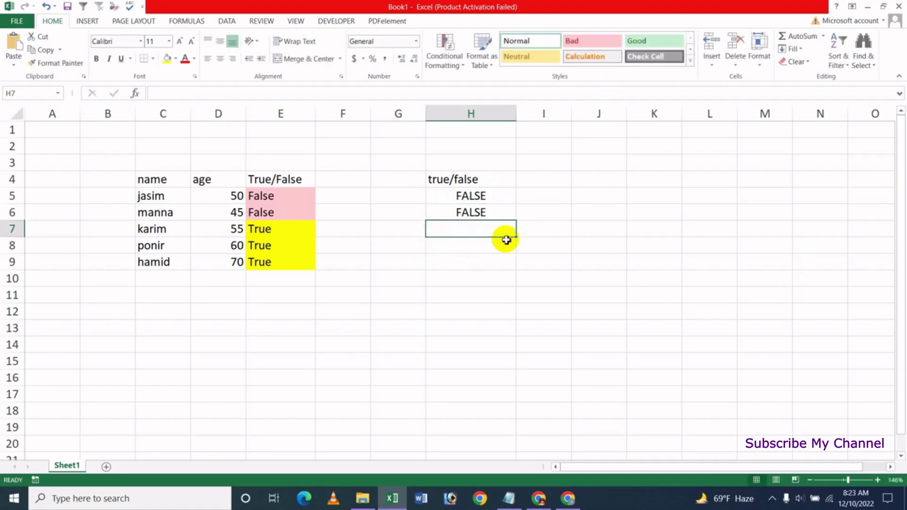
{"action": "left_click", "coordinate": [487, 211]}
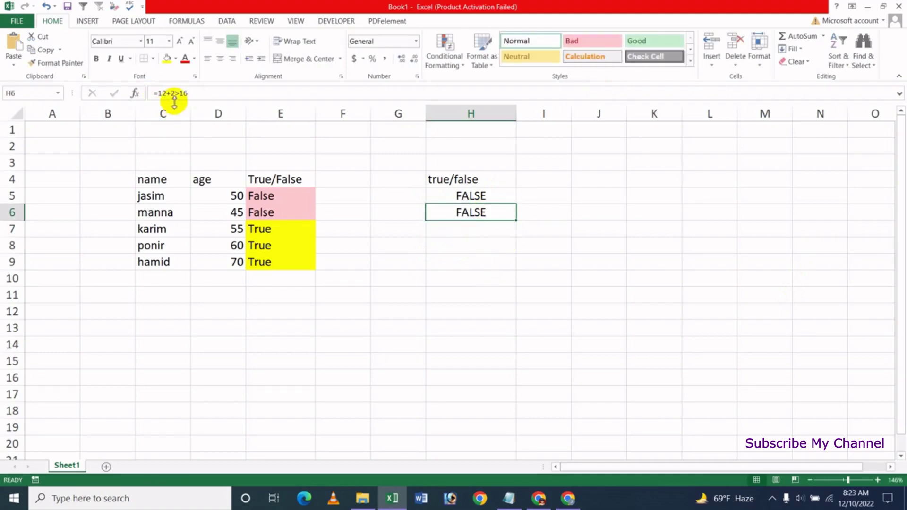
Enter the formula =5*6>25 in cell H7 to test a product against a number.
{"action": "left_click", "coordinate": [491, 231]}
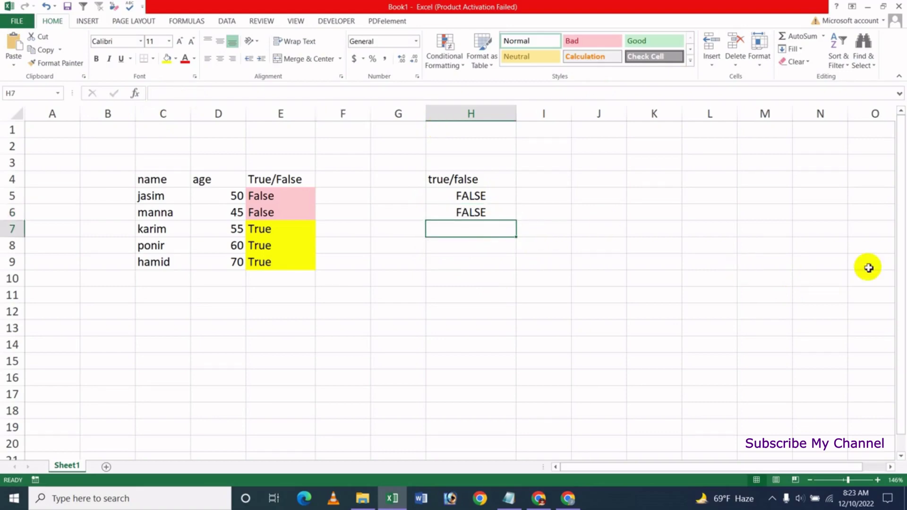
{"action": "type", "text": "="}
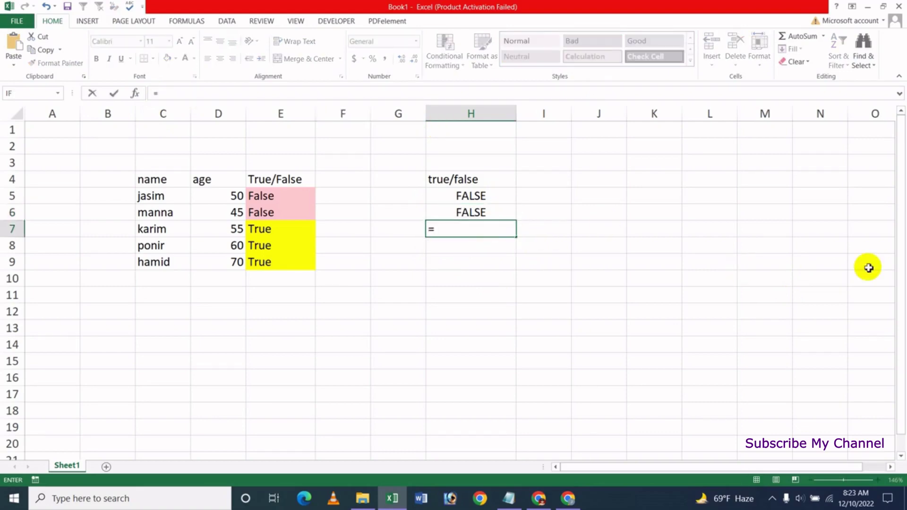
{"action": "type", "text": "5*6>25"}
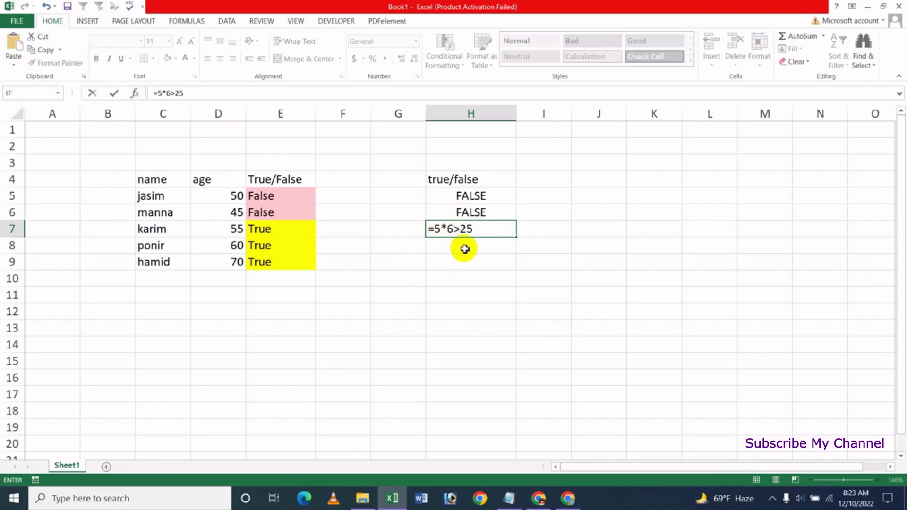
{"action": "key", "text": "Return"}
{"action": "key", "text": "Up"}
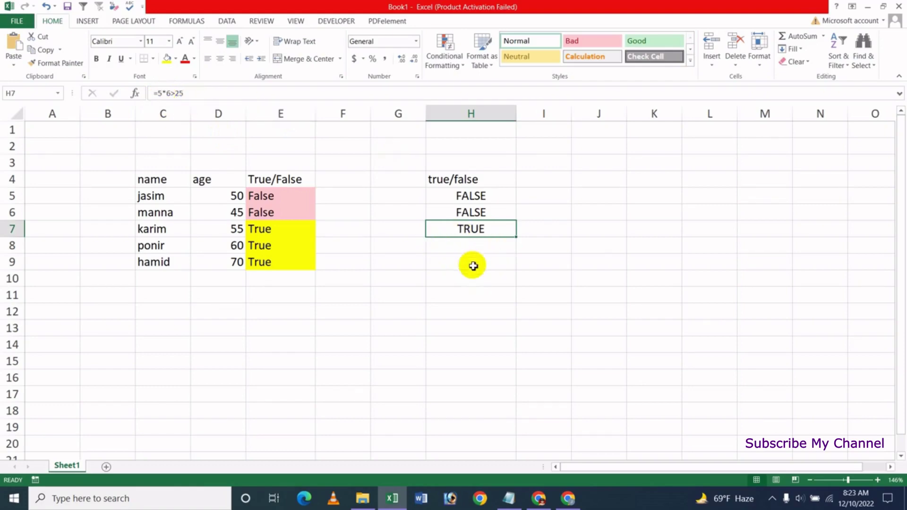
Enter the formula =12/3<5 in cell H8 to test a quotient with the less-than operator.
{"action": "left_click", "coordinate": [471, 246]}
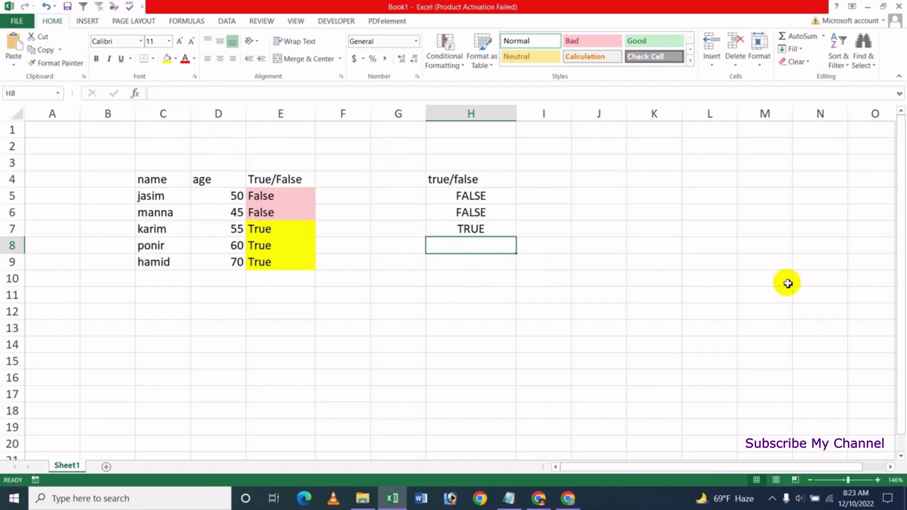
{"action": "type", "text": "="}
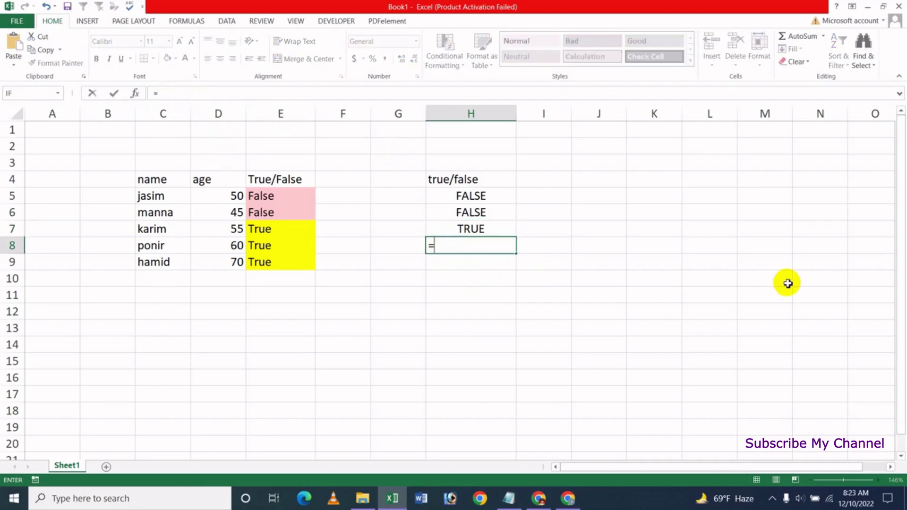
{"action": "type", "text": "12/3<5"}
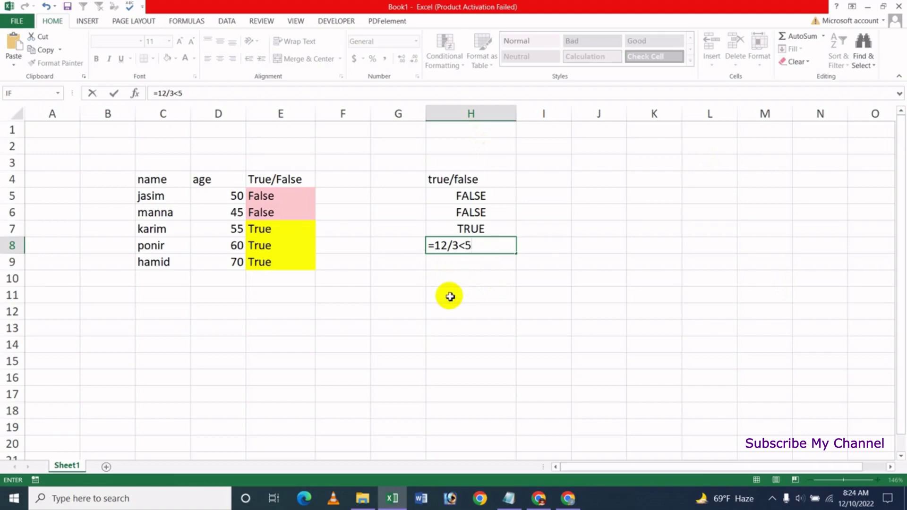
{"action": "key", "text": "Return"}
{"action": "left_click", "coordinate": [467, 250]}
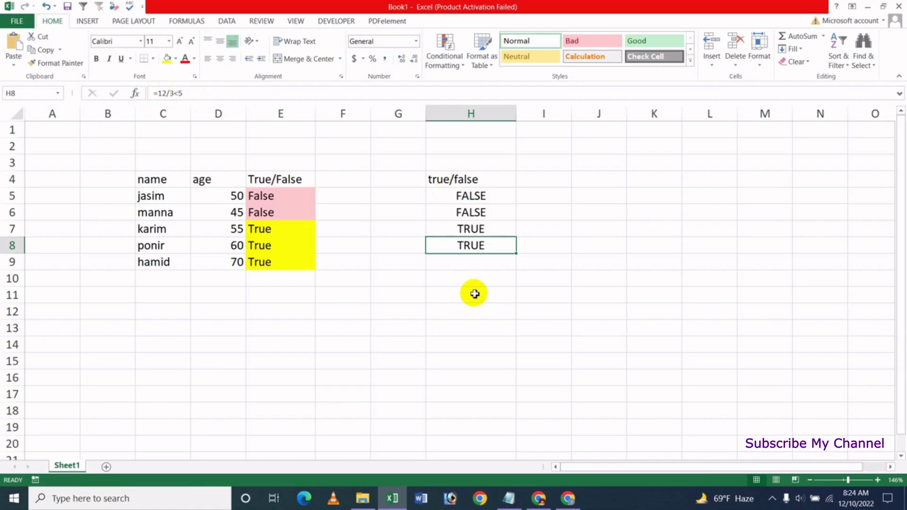
Enter the not-equal comparison =6<>5 in cell H9 of the true/false column.
{"action": "left_click", "coordinate": [467, 262]}
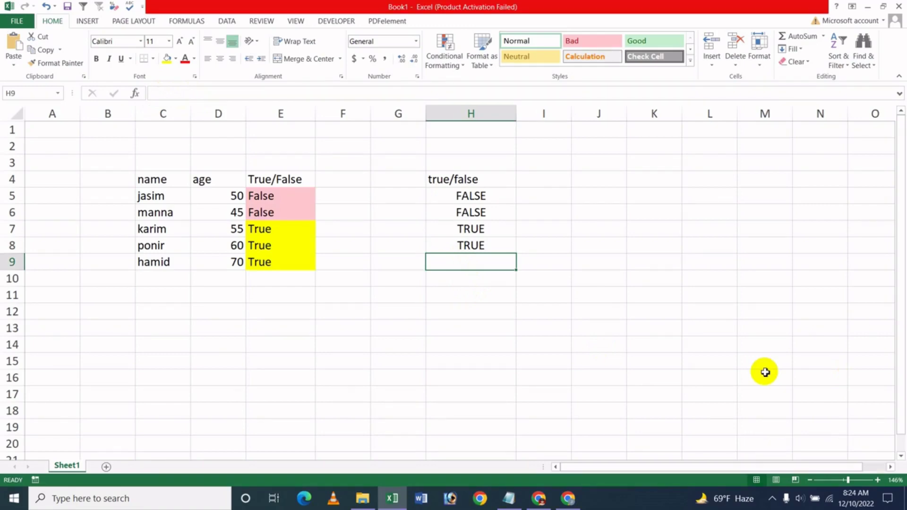
{"action": "type", "text": "="}
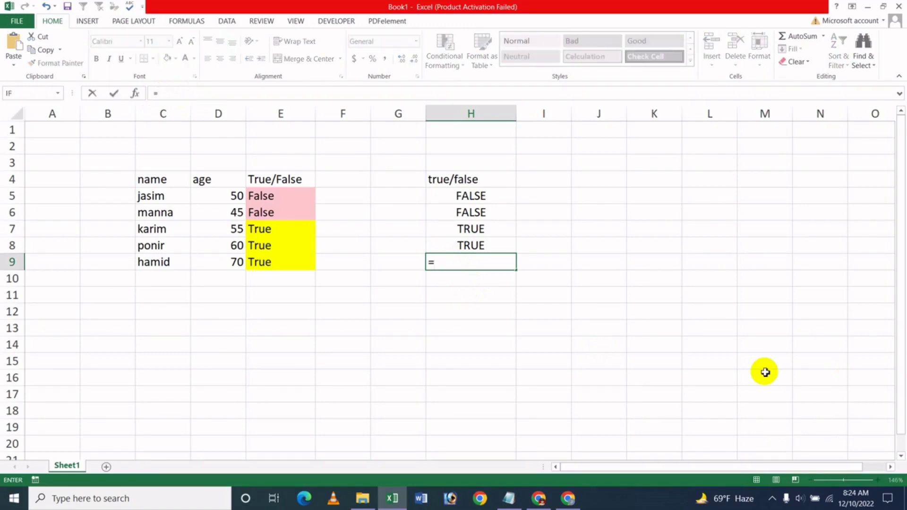
{"action": "type", "text": "6<>5"}
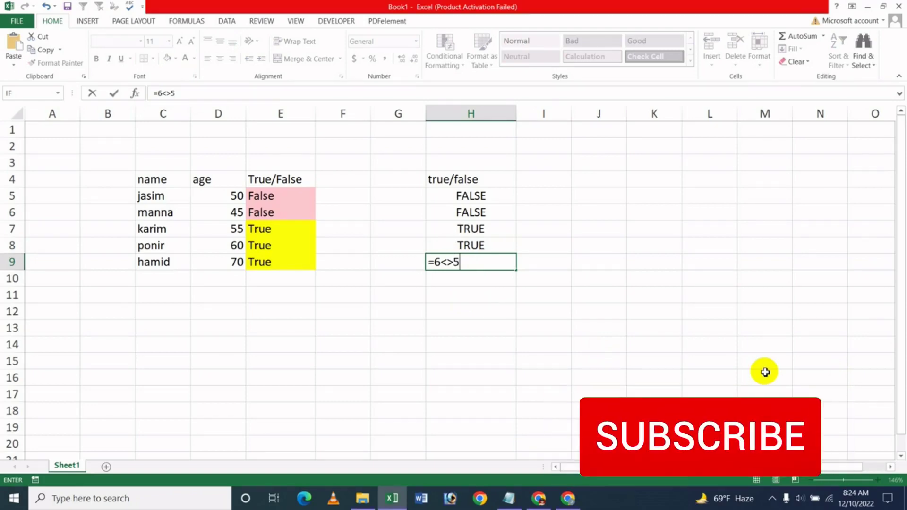
{"action": "key", "text": "Return"}
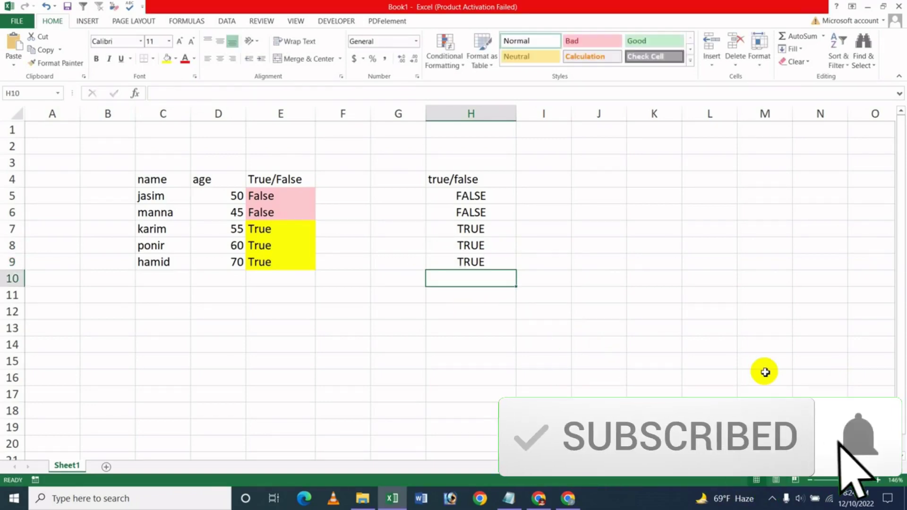
{"action": "key", "text": "Up"}
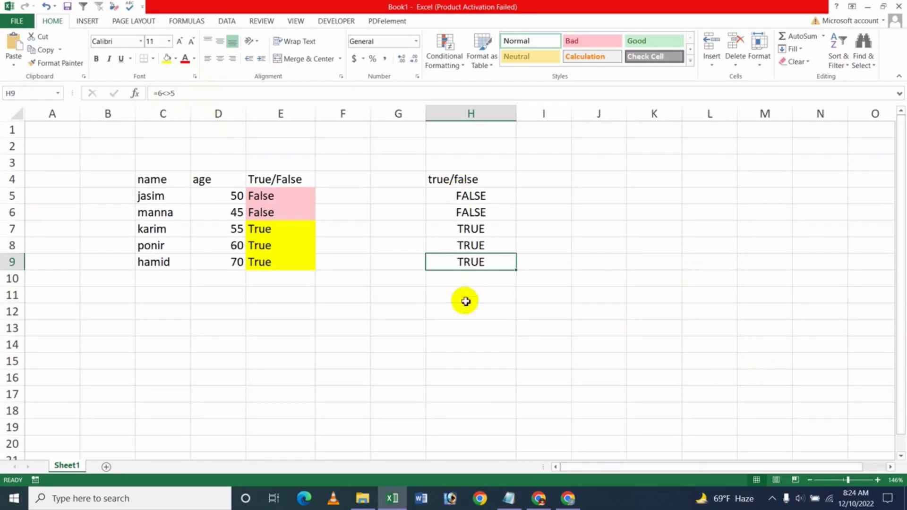
Enter the formula =8<>8 in cell H10 to compare two equal numbers with the not-equal operator.
{"action": "left_click", "coordinate": [472, 281]}
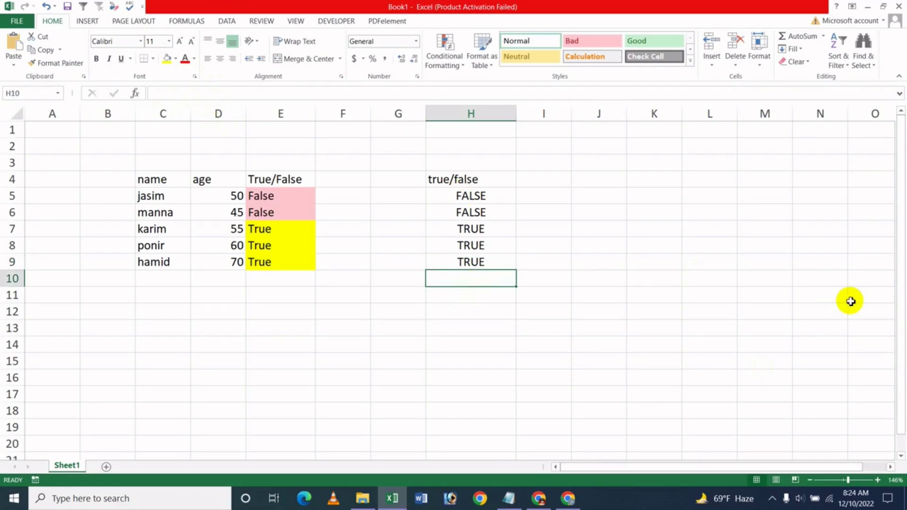
{"action": "type", "text": "="}
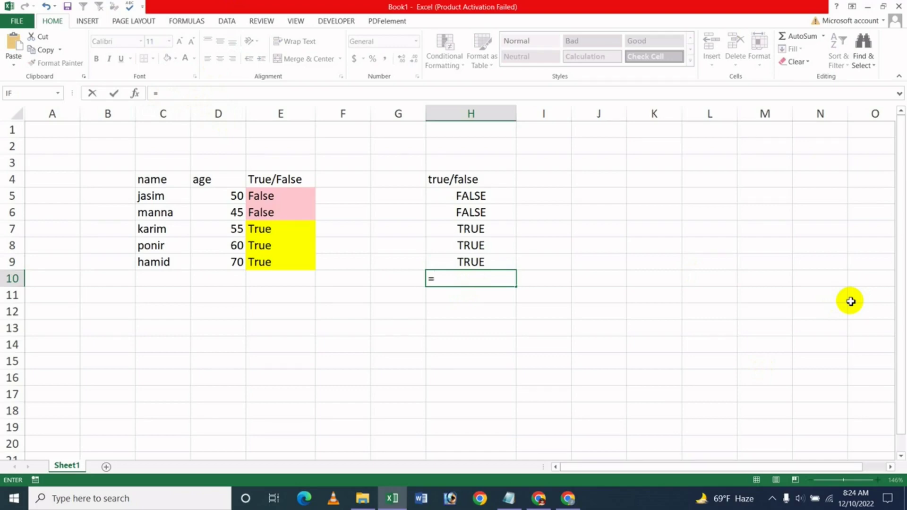
{"action": "type", "text": "8<>8"}
{"action": "key", "text": "Return"}
{"action": "key", "text": "Up"}
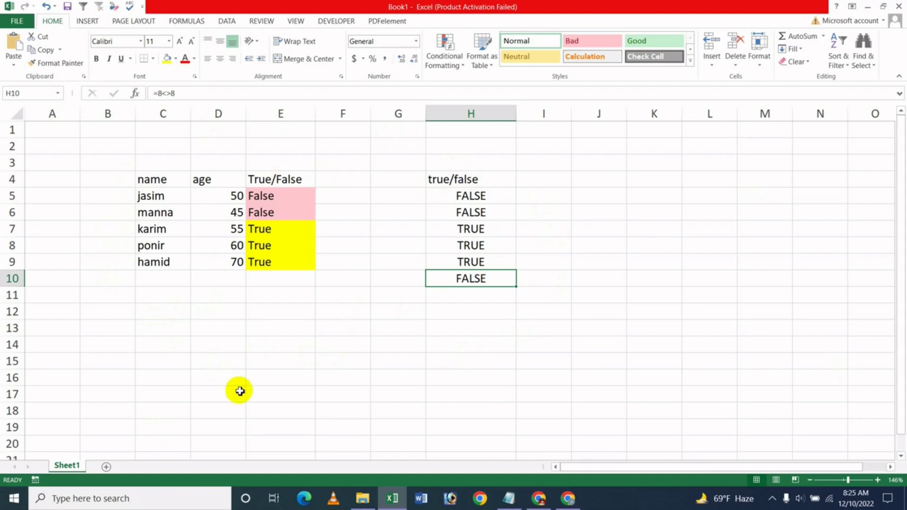
{"action": "left_click", "coordinate": [373, 336]}
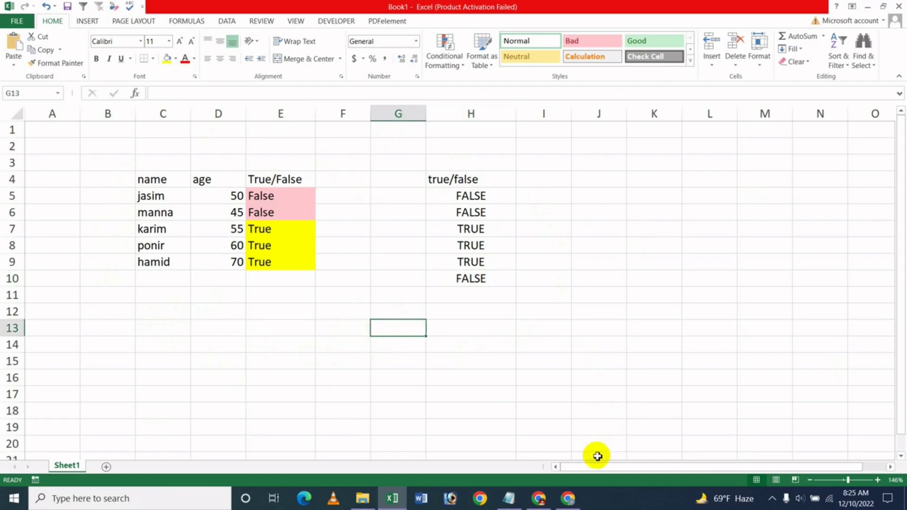
Switch to the Chrome window showing the JK Update Technology channel's videos on YouTube.
{"action": "left_click", "coordinate": [568, 499]}
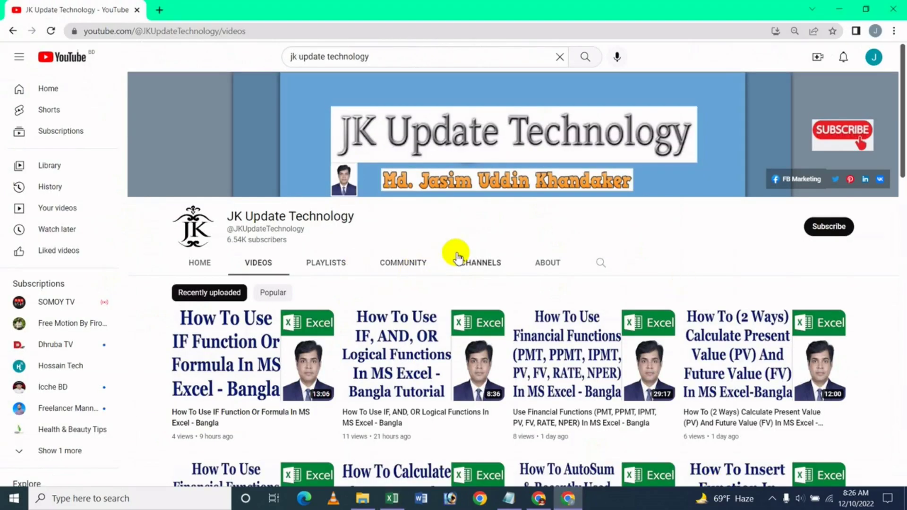